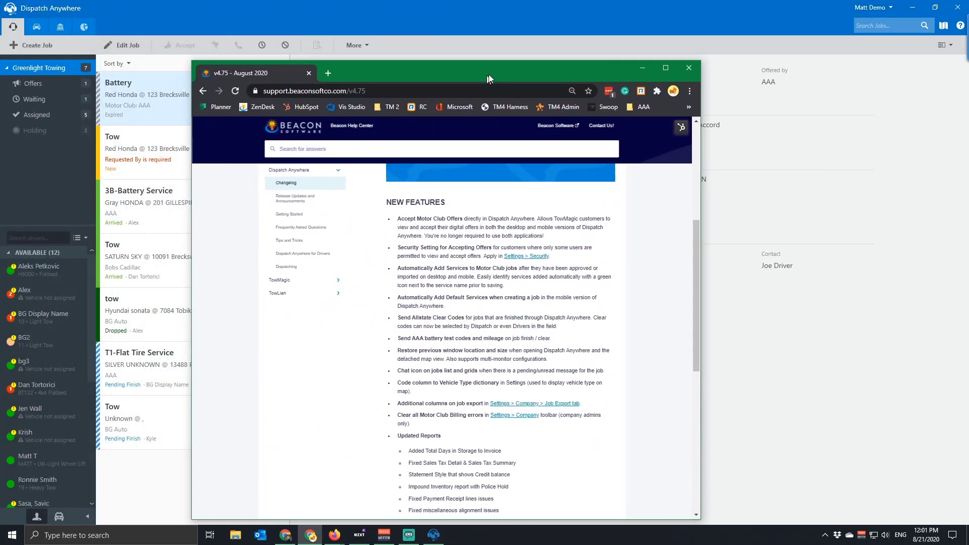
Step: Review the Accept Motor Club Offers section of the v4.75 release notes and move their window off the dispatch screen
{"action": "left_click_drag", "start_coordinate": [485, 80], "coordinate": [466, 42]}
{"action": "scroll", "coordinate": [474, 243], "scroll_direction": "up", "scroll_amount": 2}
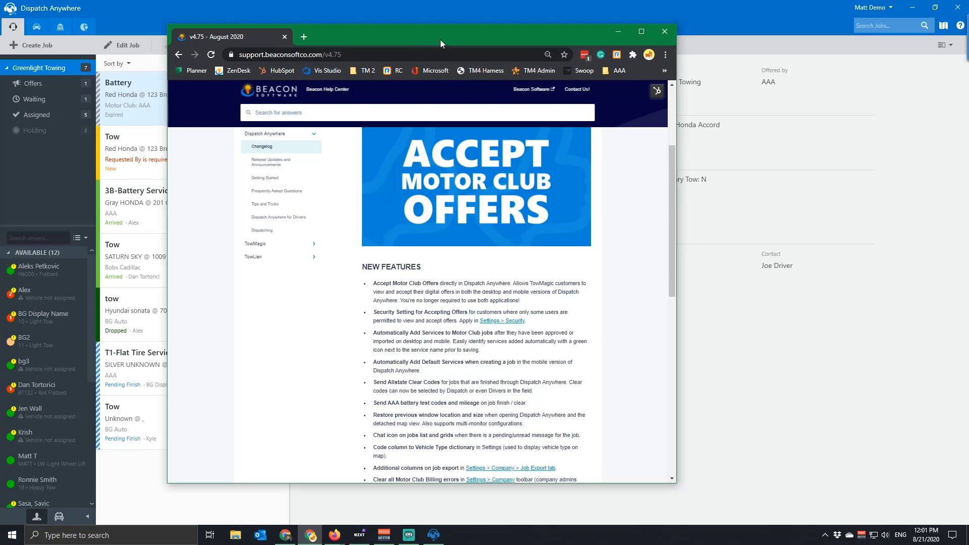
{"action": "left_click_drag", "start_coordinate": [465, 35], "coordinate": [0, 2]}
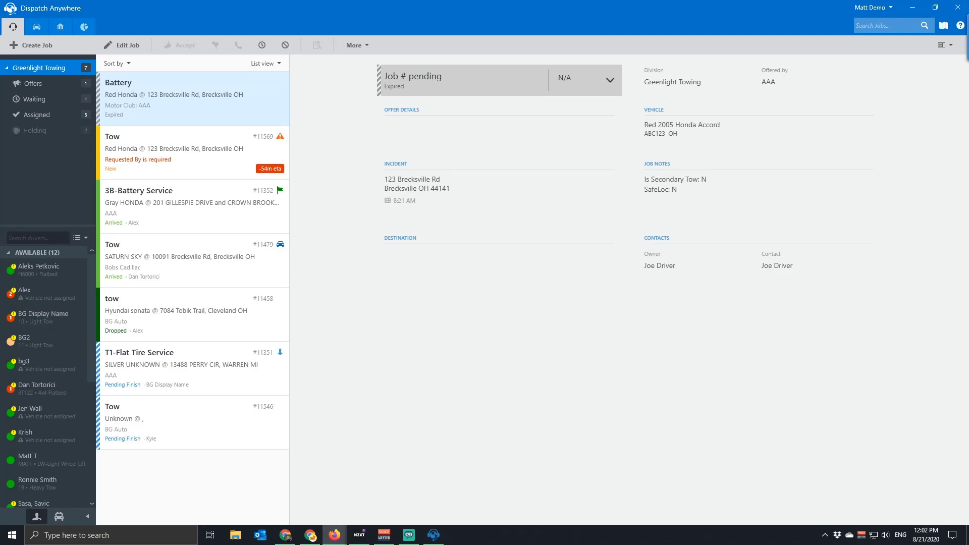
Step: Switch to the Dispatch Anywhere Settings window, enlarge it and examine the Security page's permission groups before returning to dispatch
{"action": "key", "text": "alt+Tab"}
{"action": "left_click_drag", "start_coordinate": [411, 136], "coordinate": [407, 116]}
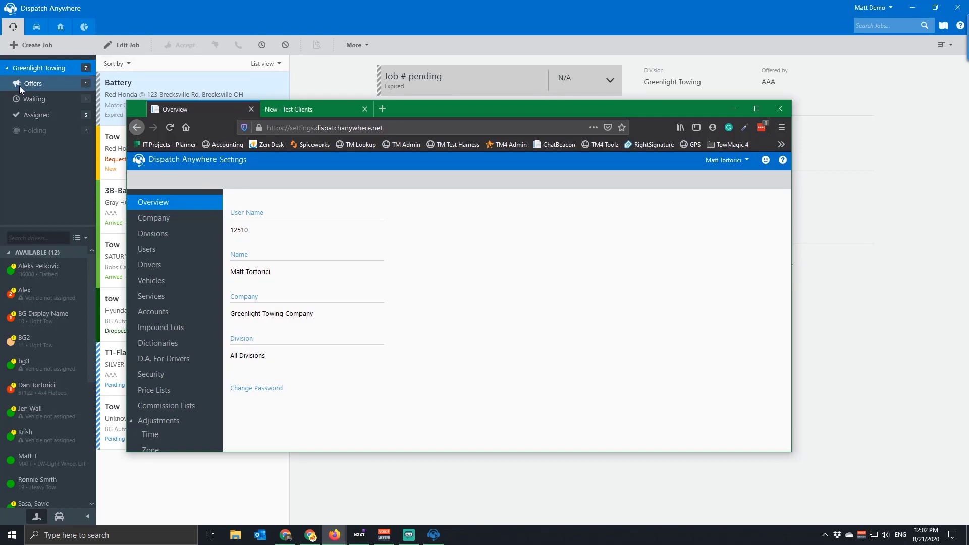
{"action": "left_click", "coordinate": [755, 118]}
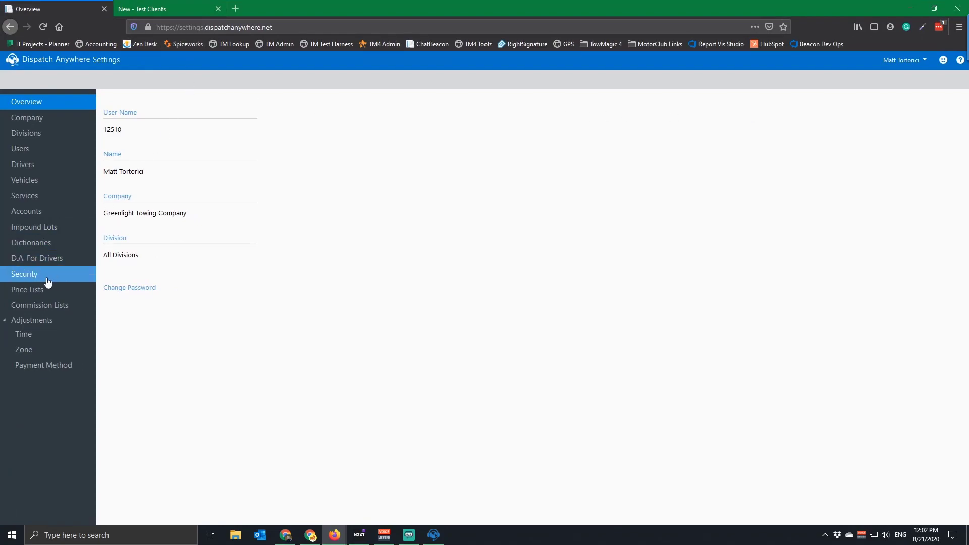
{"action": "left_click", "coordinate": [23, 278]}
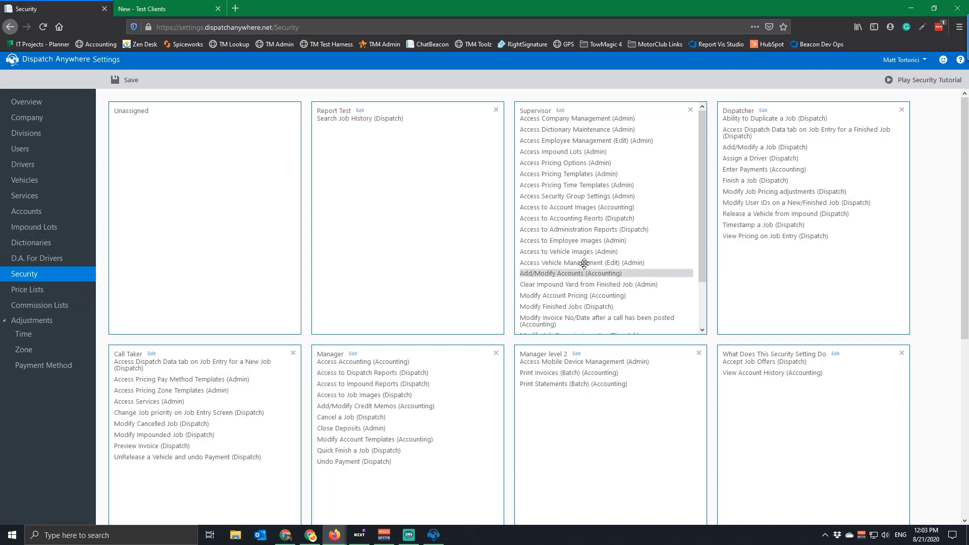
{"action": "left_click_drag", "start_coordinate": [577, 13], "coordinate": [415, 0]}
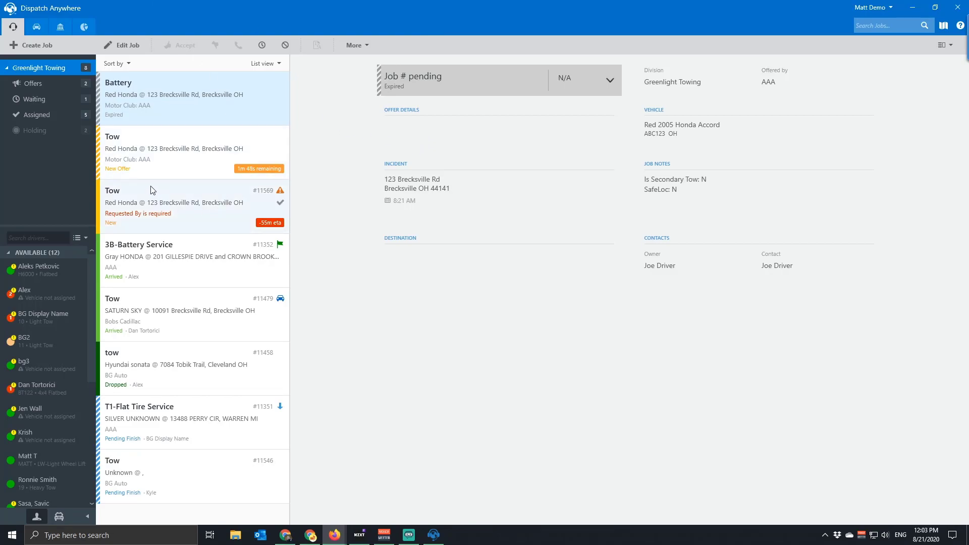
Step: Select the new AAA Tow offer, view its available offer actions, and inspect its job details before closing them
{"action": "left_click", "coordinate": [141, 168]}
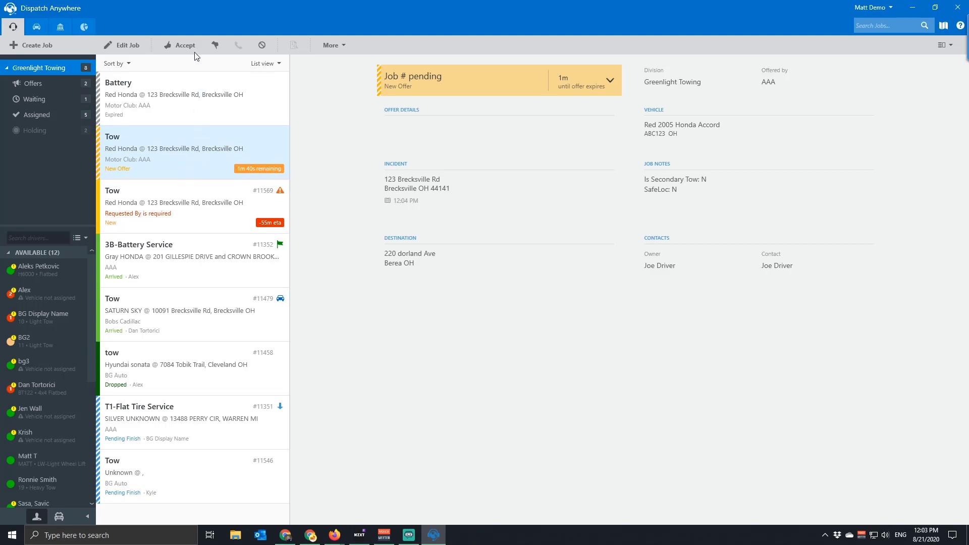
{"action": "right_click", "coordinate": [177, 174]}
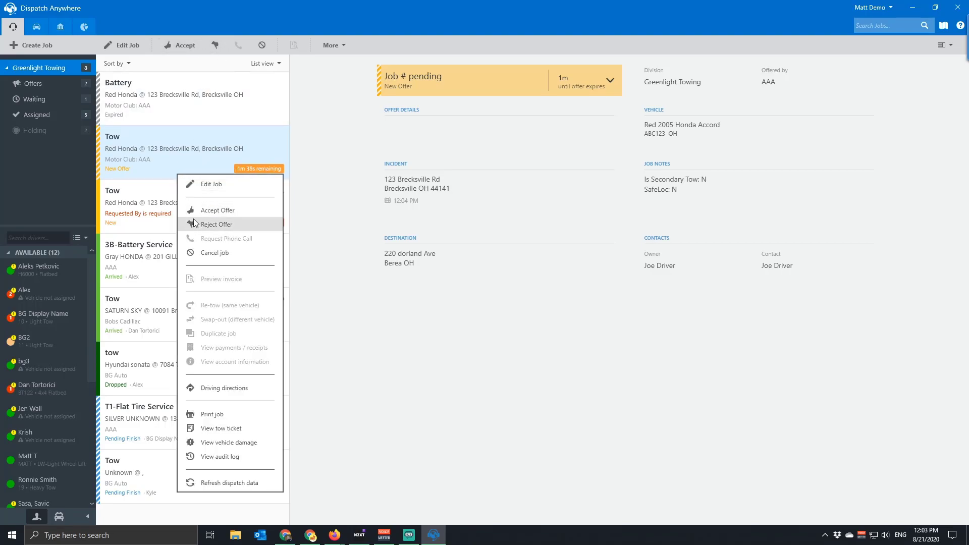
{"action": "left_click", "coordinate": [173, 149]}
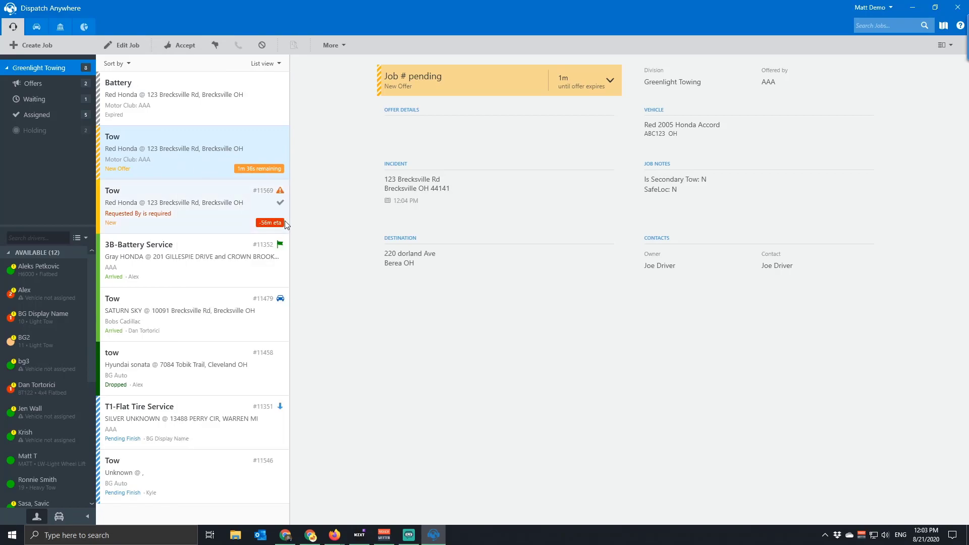
{"action": "double_click", "coordinate": [203, 162]}
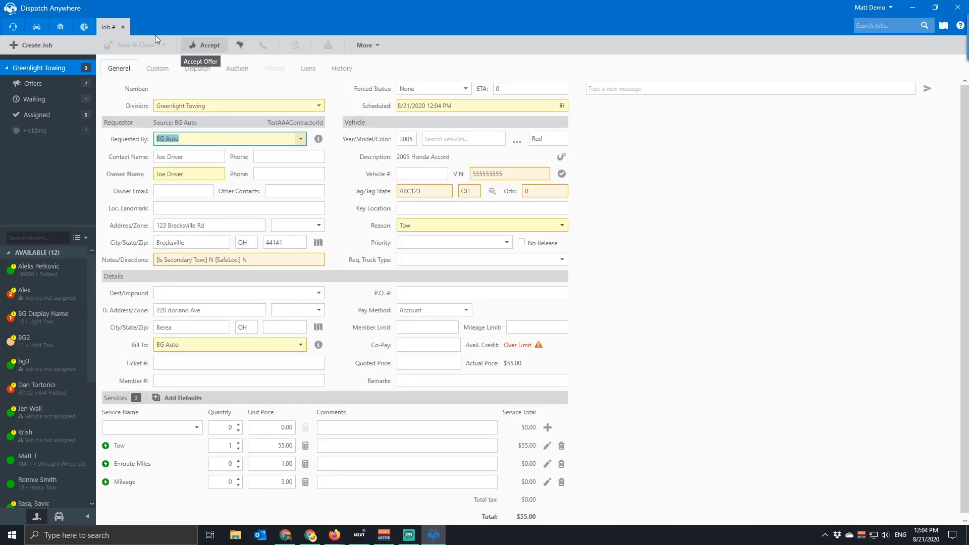
{"action": "left_click", "coordinate": [123, 27]}
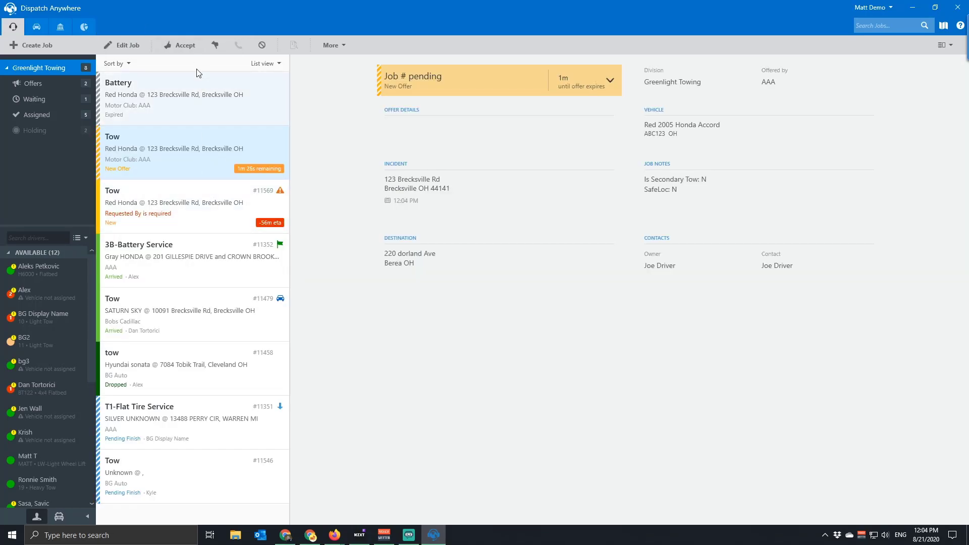
Step: Accept the new AAA Tow offer with an ETA of 60 minutes
{"action": "left_click", "coordinate": [190, 50]}
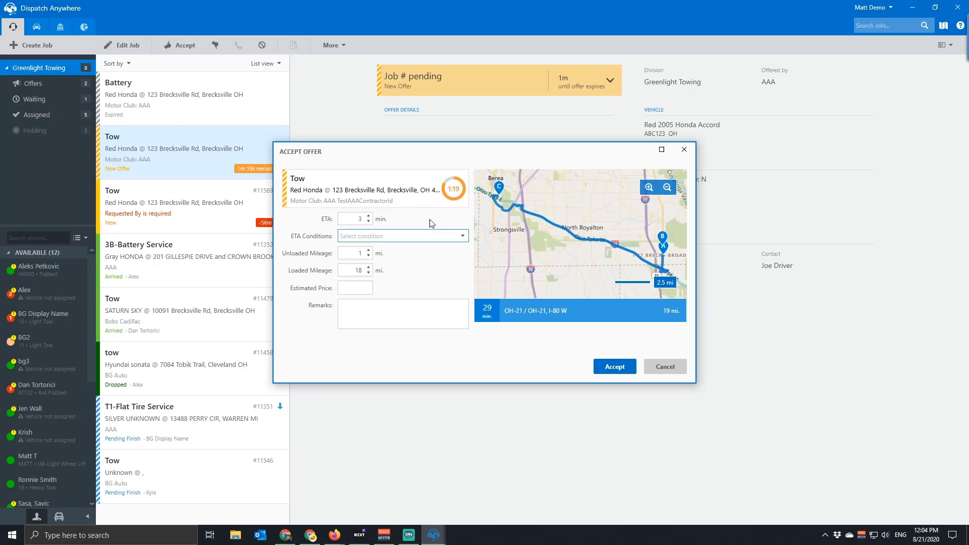
{"action": "double_click", "coordinate": [353, 219]}
{"action": "type", "text": "60"}
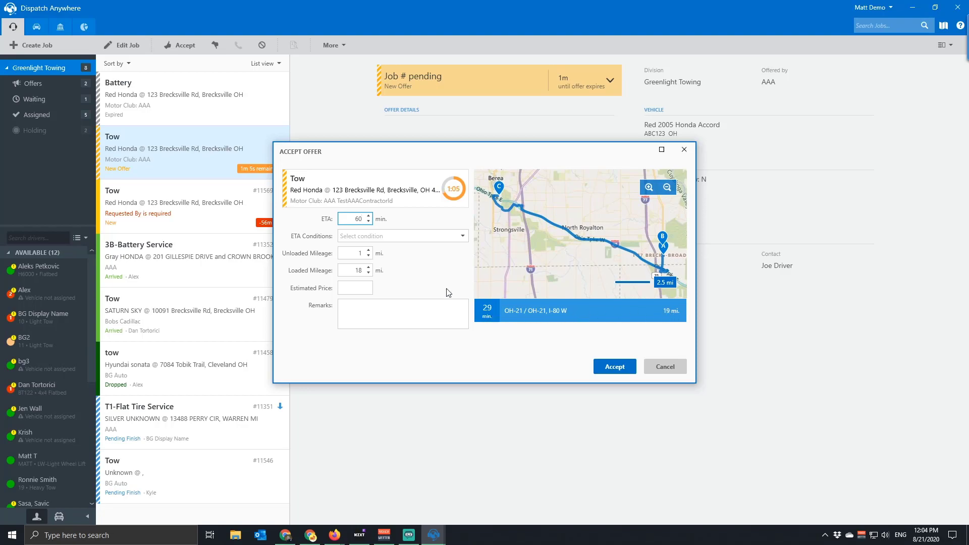
{"action": "left_click", "coordinate": [622, 373]}
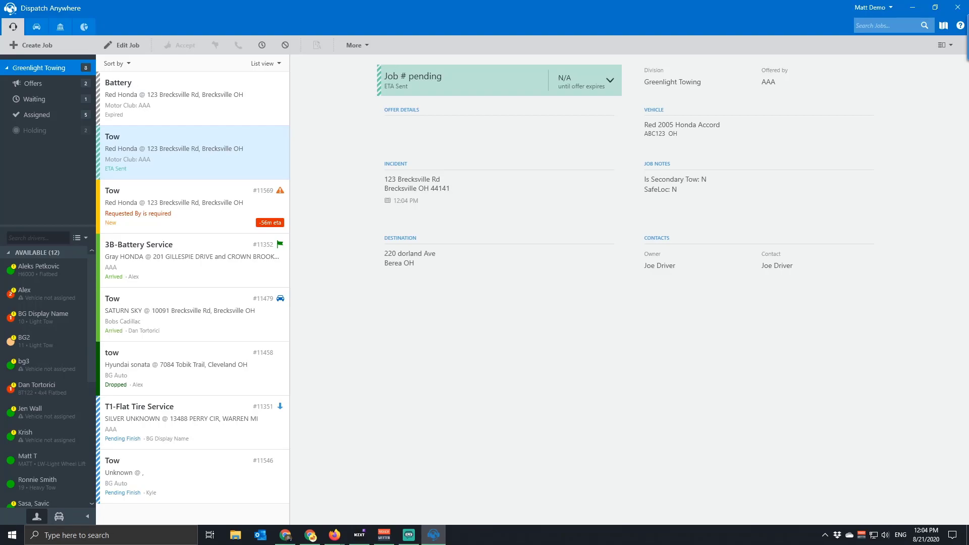
Step: Open the accepted Tow job and apply calculated route distances and prices to its Enroute Miles and Mileage services
{"action": "key", "text": "alt+Tab"}
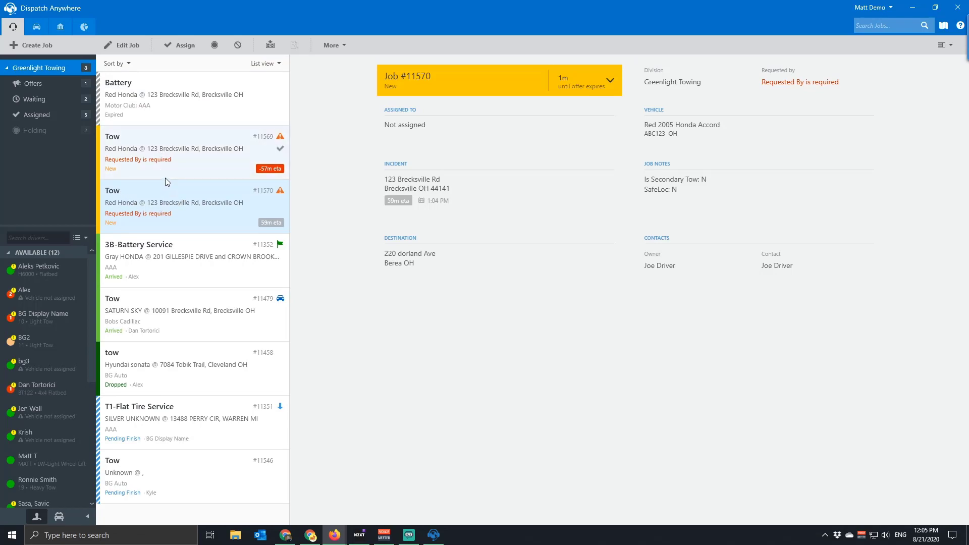
{"action": "double_click", "coordinate": [159, 193]}
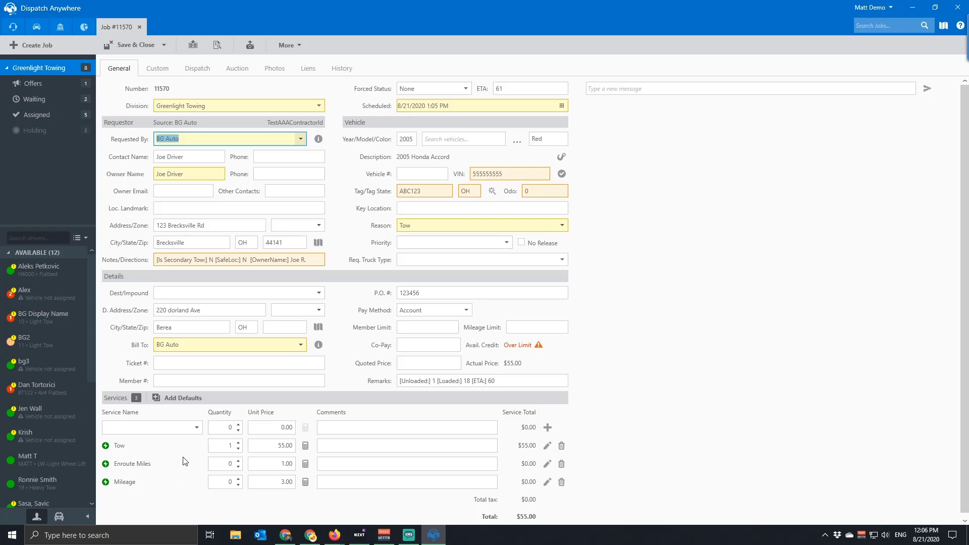
{"action": "left_click", "coordinate": [306, 463]}
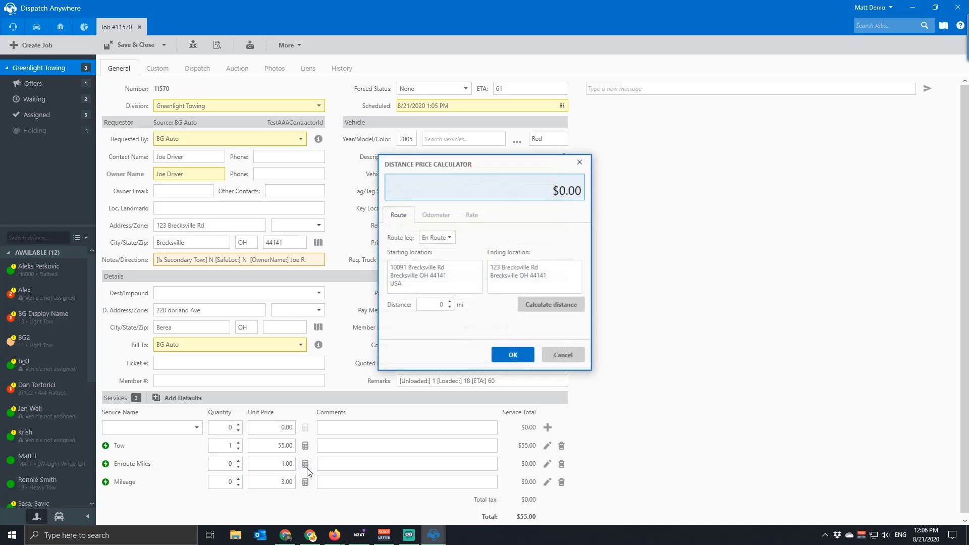
{"action": "left_click", "coordinate": [501, 354]}
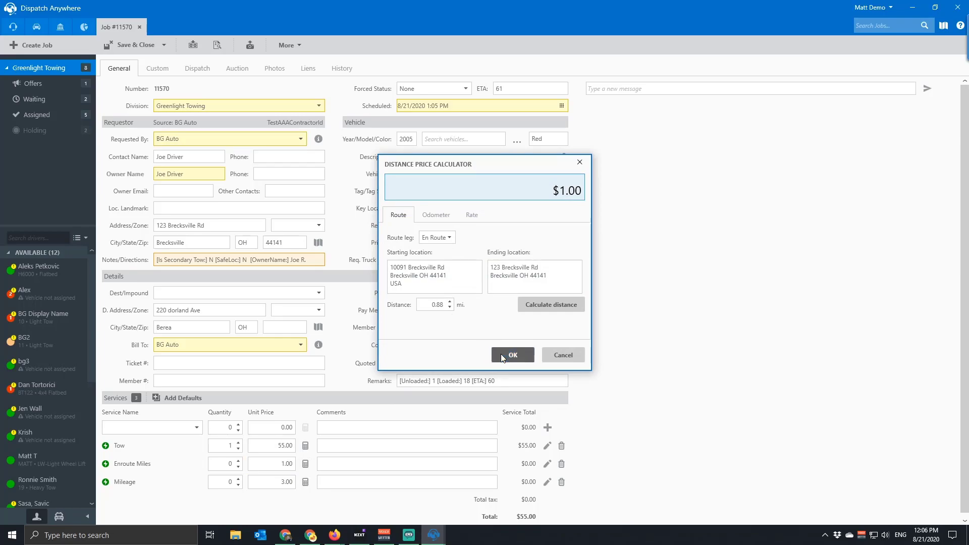
{"action": "left_click", "coordinate": [306, 484]}
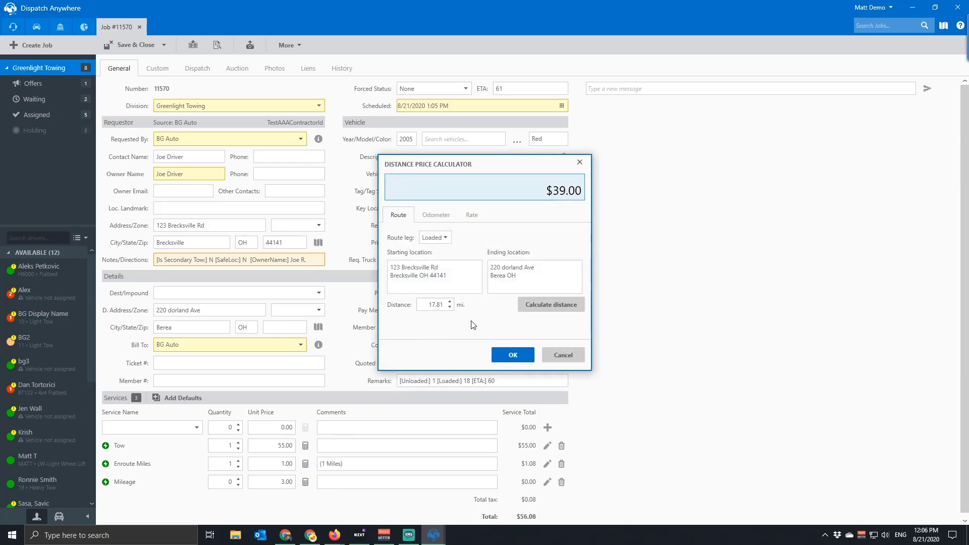
{"action": "left_click", "coordinate": [502, 356]}
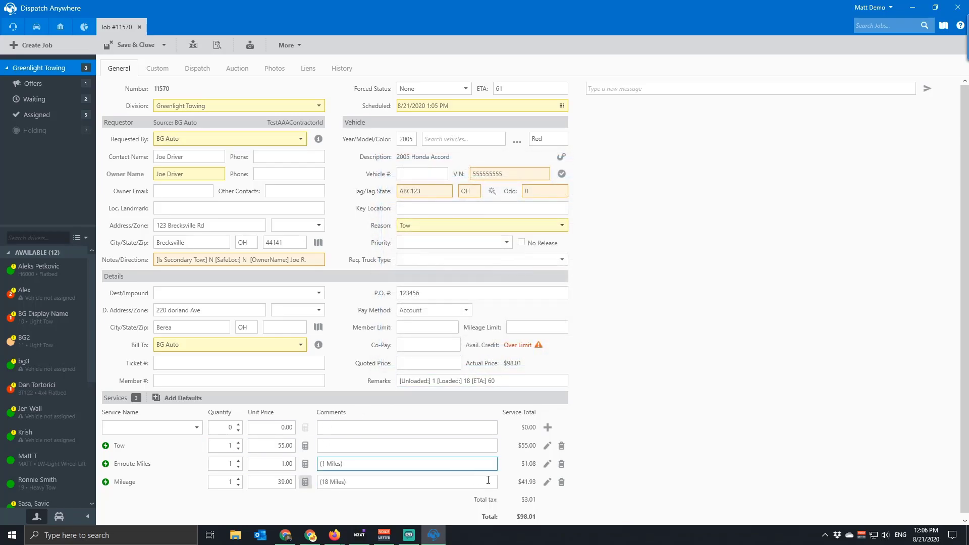
Step: Replace the Enroute Miles service with Administration Fees, and save and close the Tow job using the suggested destination location
{"action": "left_click", "coordinate": [561, 464]}
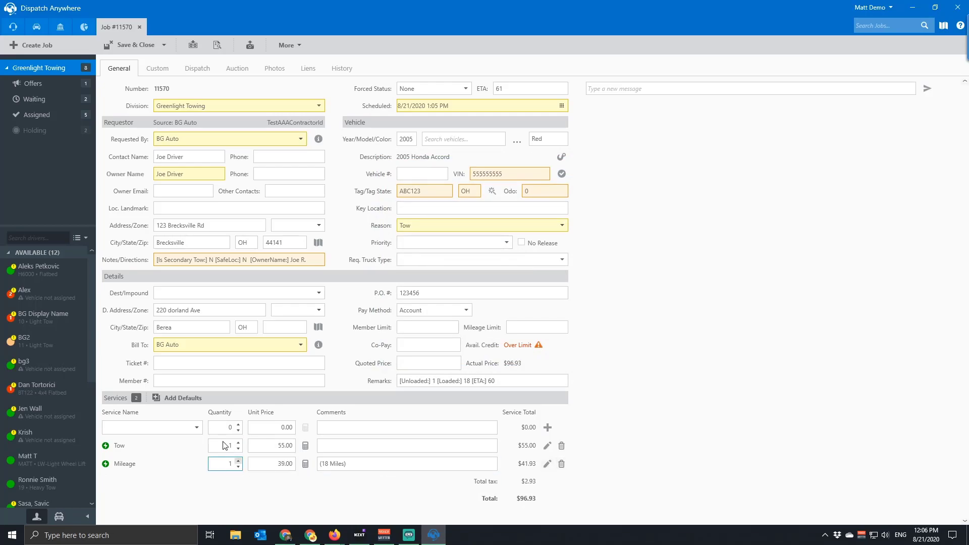
{"action": "left_click", "coordinate": [196, 427]}
{"action": "left_click", "coordinate": [178, 450]}
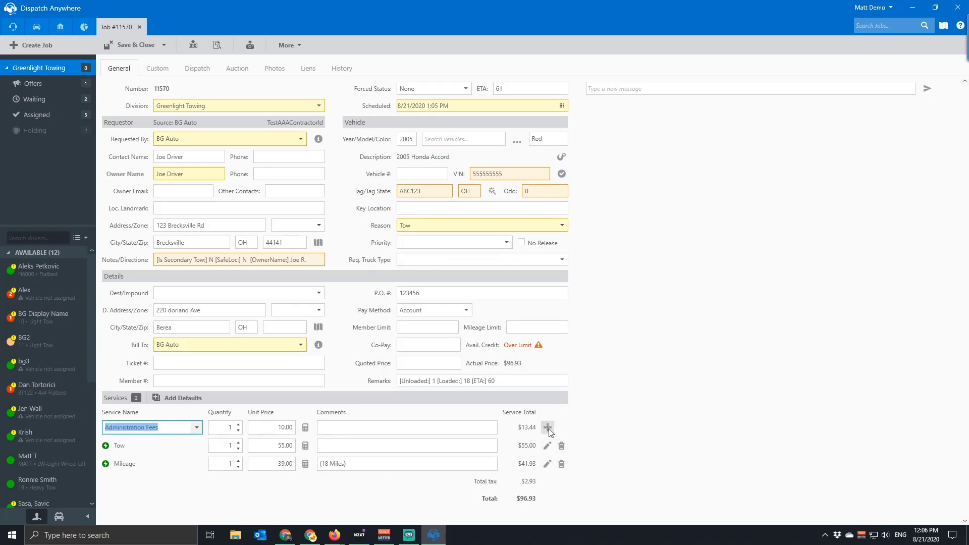
{"action": "left_click", "coordinate": [548, 427]}
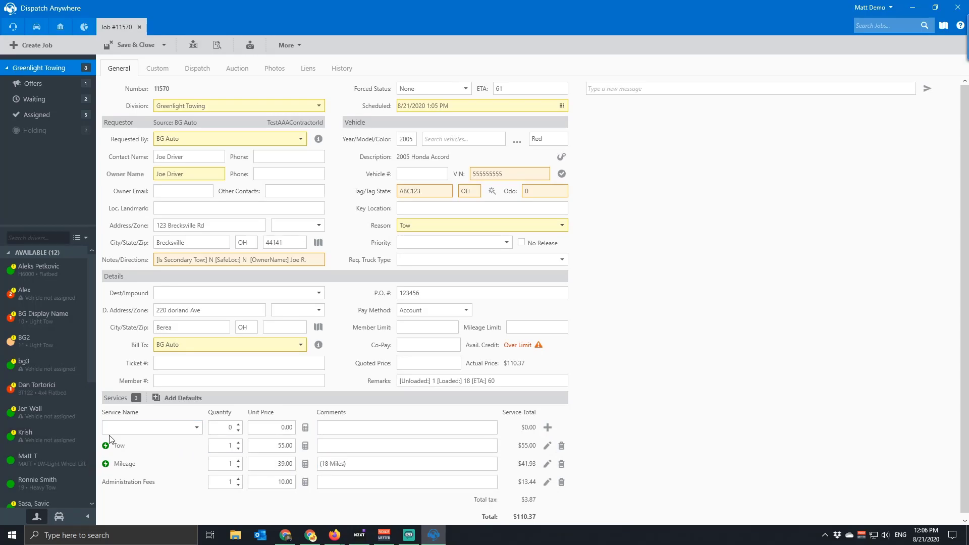
{"action": "left_click", "coordinate": [132, 47]}
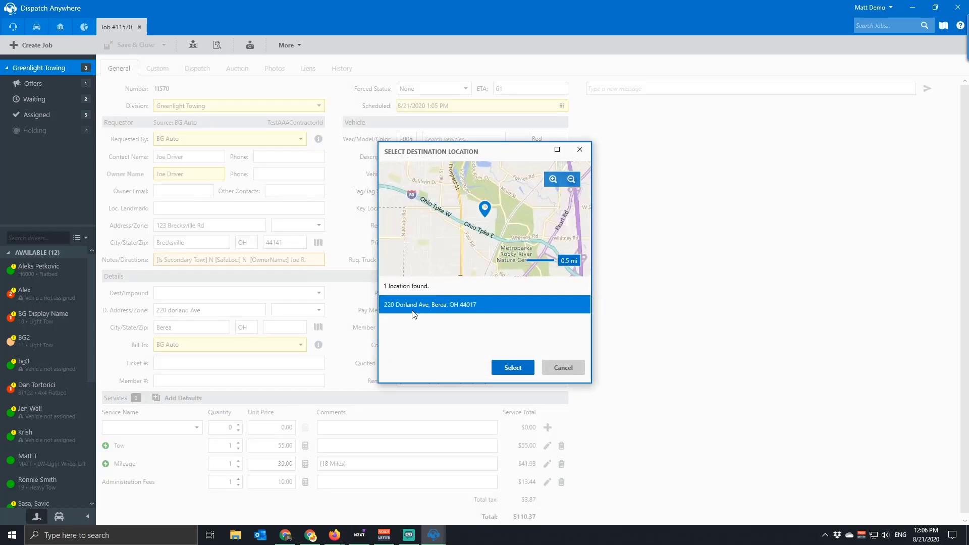
{"action": "left_click", "coordinate": [499, 371]}
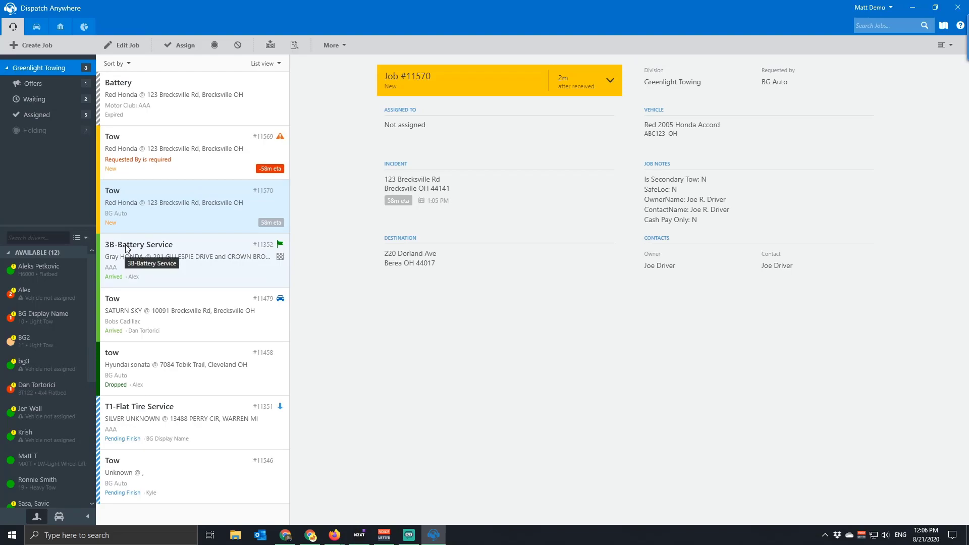
Step: Reopen the accepted Tow job, set its required truck type to Flatbed, and save and close it
{"action": "double_click", "coordinate": [131, 211]}
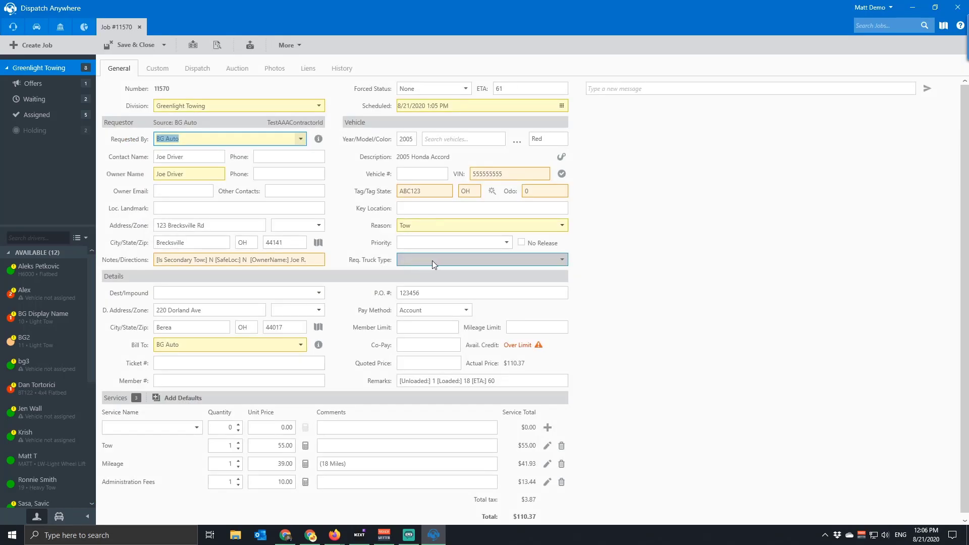
{"action": "left_click", "coordinate": [447, 262]}
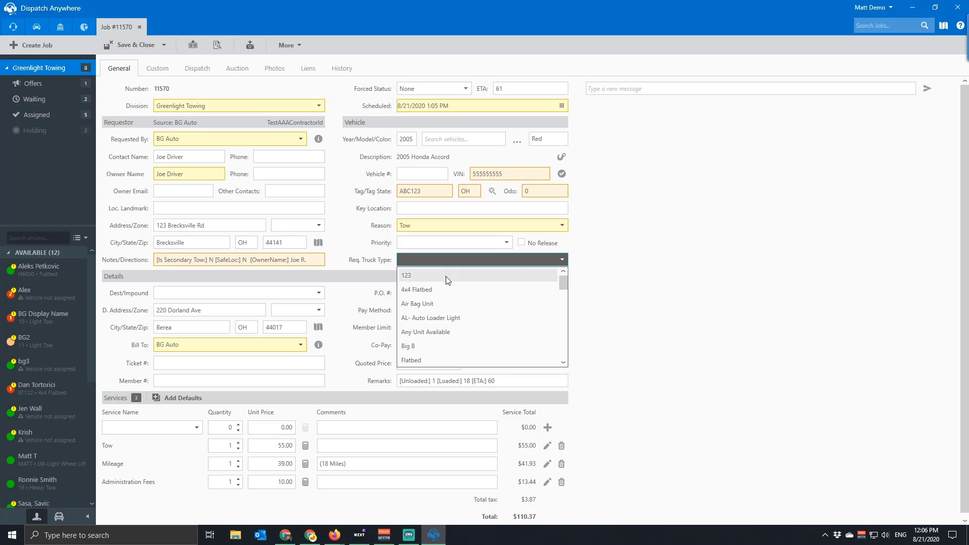
{"action": "scroll", "coordinate": [456, 319], "scroll_direction": "down", "scroll_amount": 1}
{"action": "left_click", "coordinate": [419, 318]}
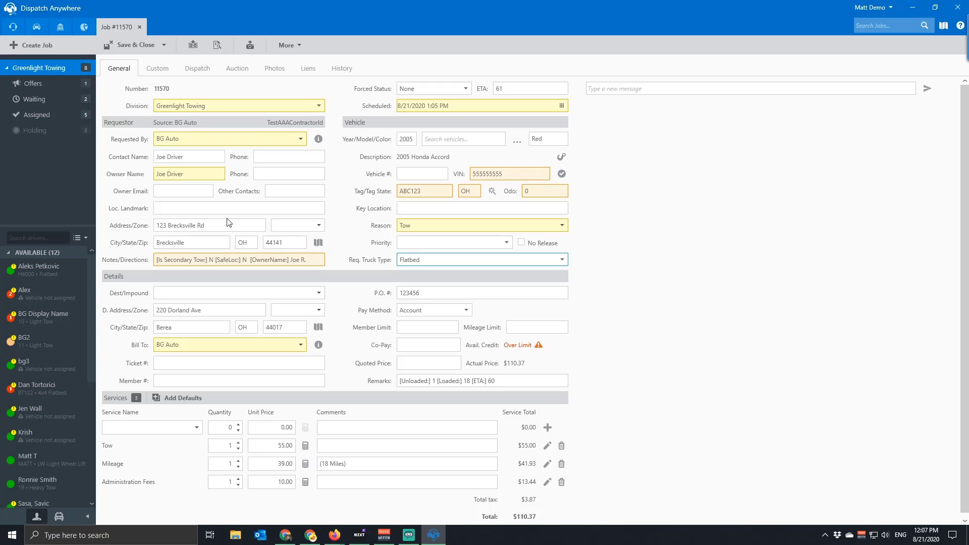
{"action": "left_click", "coordinate": [229, 205]}
{"action": "left_click", "coordinate": [133, 45]}
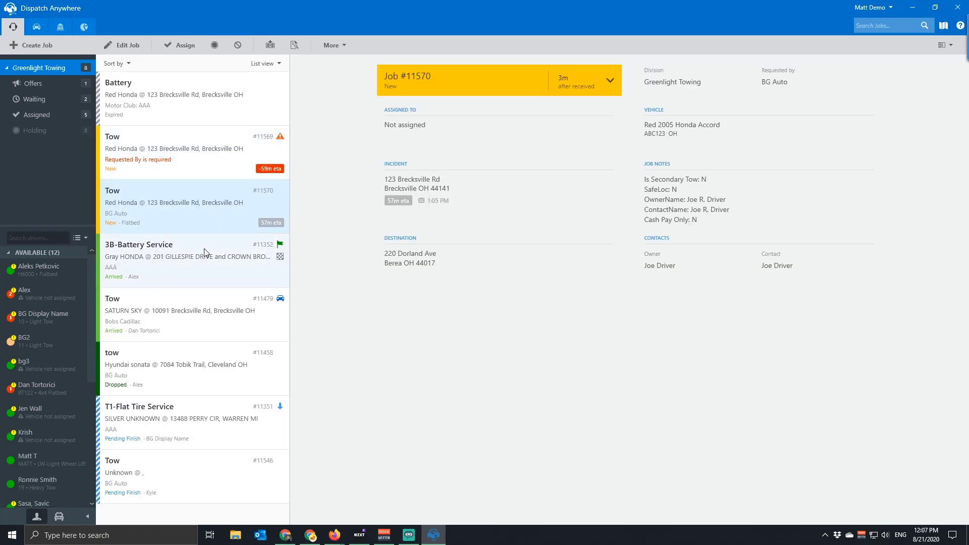
Step: Open the T1-Flat Tire Service job and add a Mileage service with a distance of 50 miles
{"action": "double_click", "coordinate": [135, 429]}
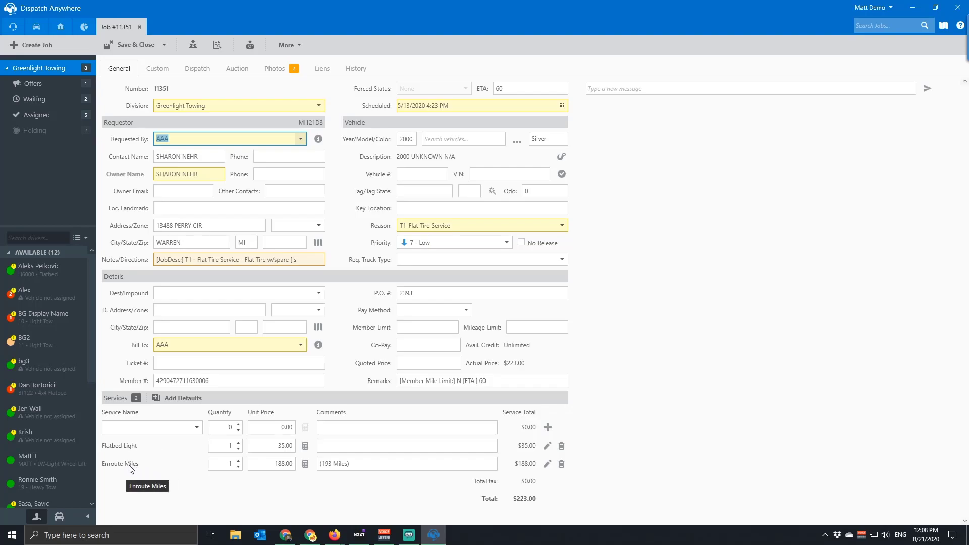
{"action": "left_click", "coordinate": [135, 427]}
{"action": "type", "text": "mi"}
{"action": "key", "text": "Tab"}
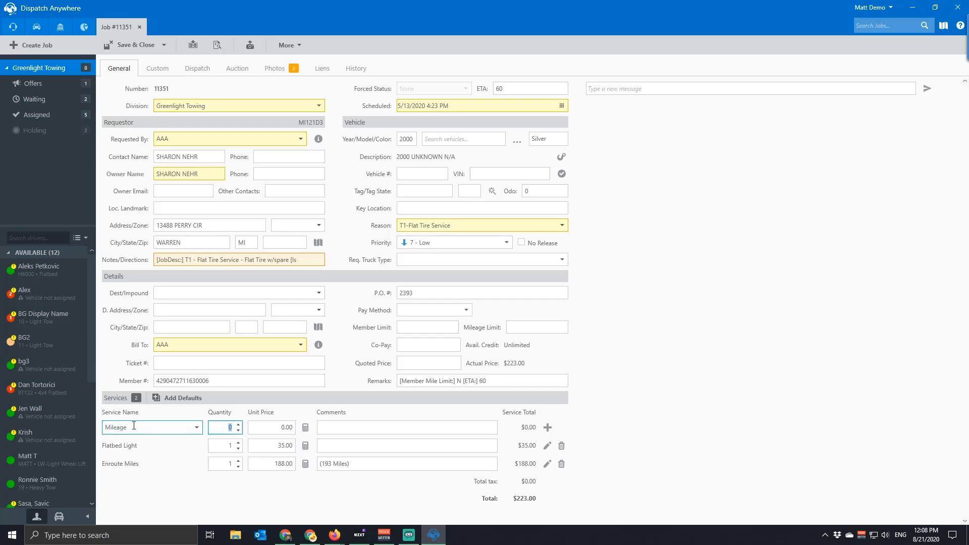
{"action": "left_click", "coordinate": [305, 429]}
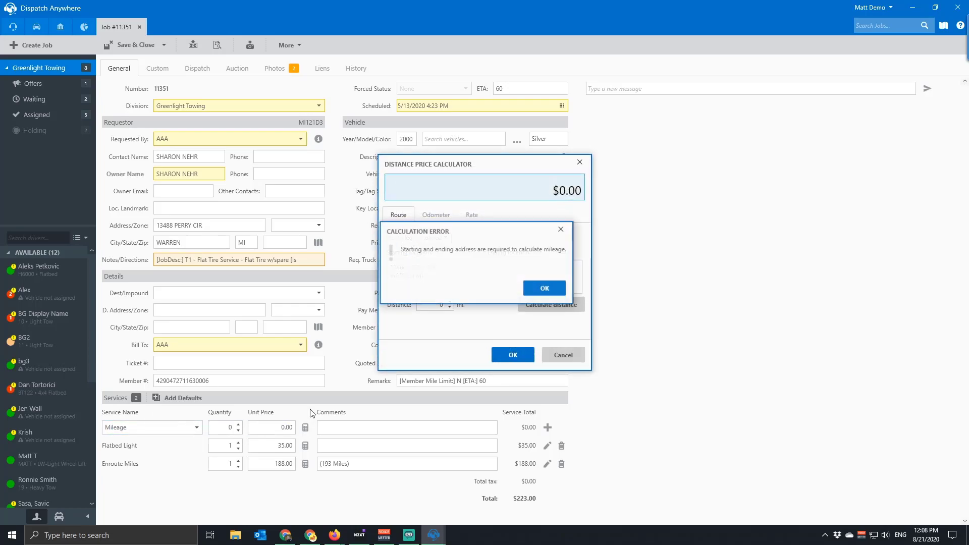
{"action": "left_click", "coordinate": [543, 286]}
{"action": "type", "text": "50"}
{"action": "left_click", "coordinate": [513, 355]}
{"action": "left_click", "coordinate": [547, 428]}
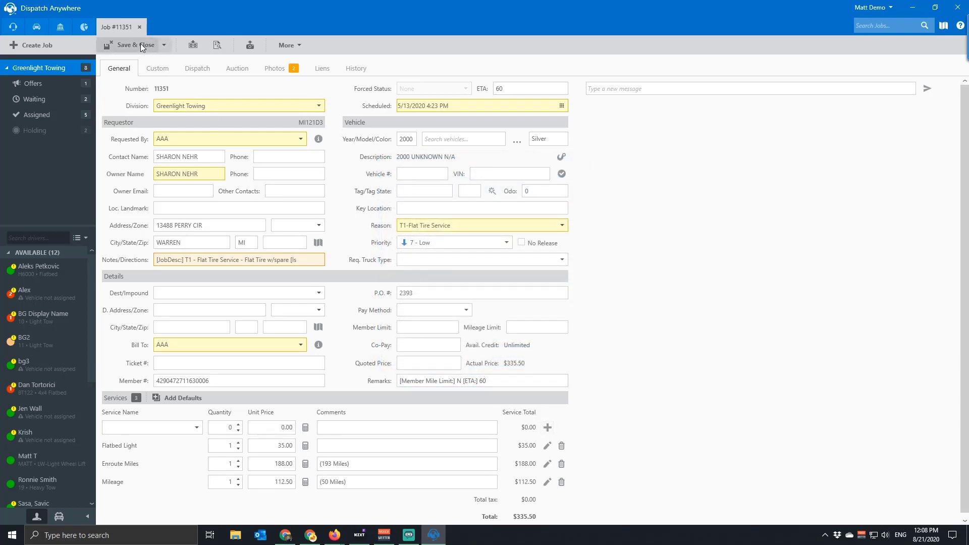
Step: Try to save the T1-Flat Tire Service job with its added Mileage service
{"action": "left_click", "coordinate": [164, 45]}
{"action": "left_click", "coordinate": [147, 64]}
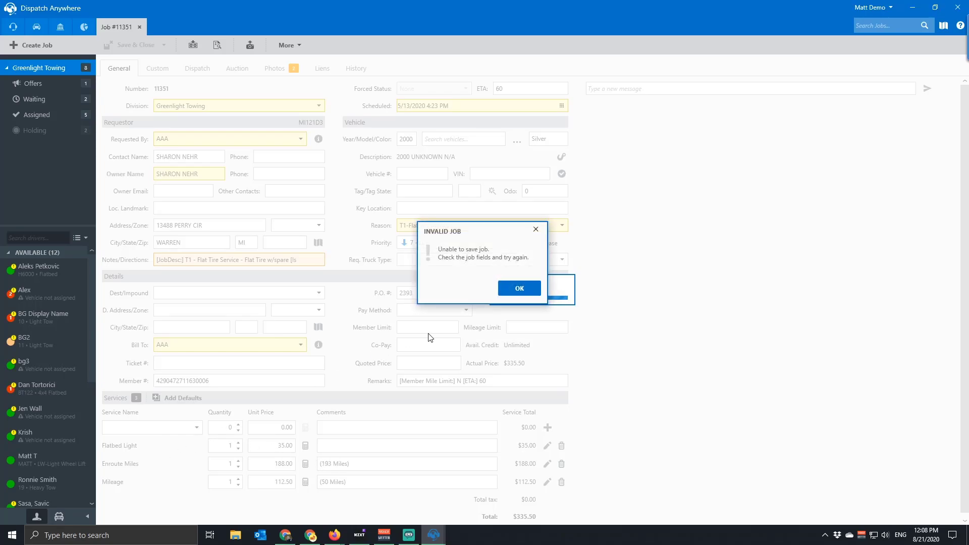
{"action": "left_click", "coordinate": [508, 287]}
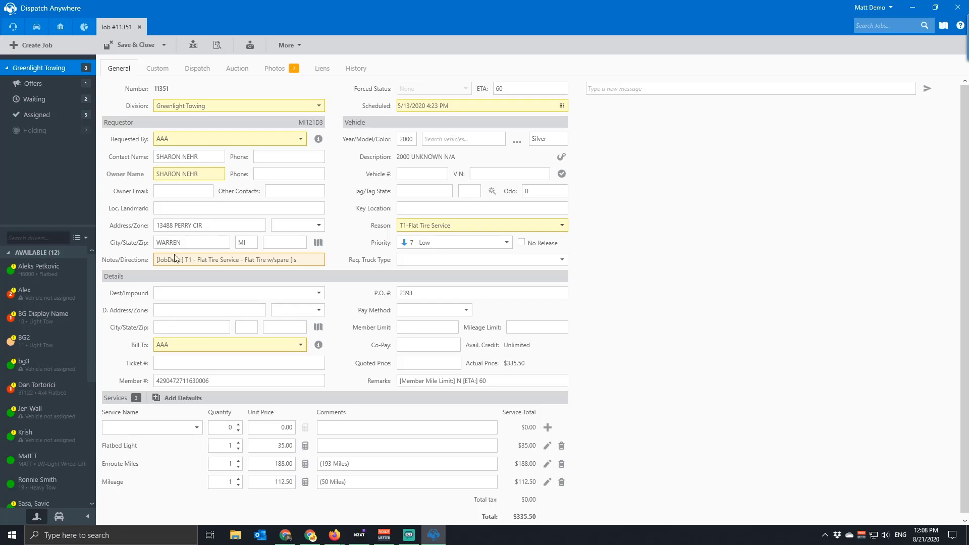
Step: Close the T1-Flat Tire Service job without saving its changes
{"action": "left_click", "coordinate": [141, 27]}
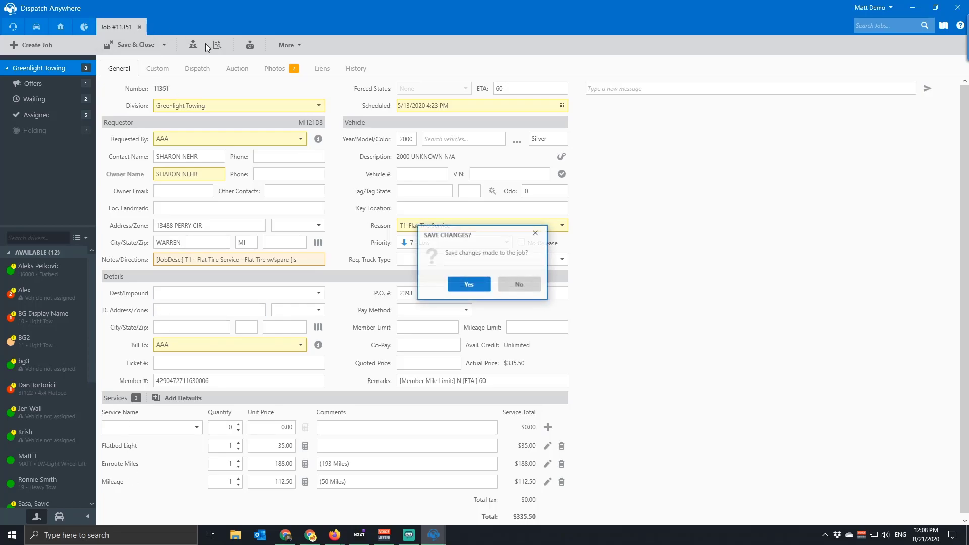
{"action": "left_click", "coordinate": [522, 286]}
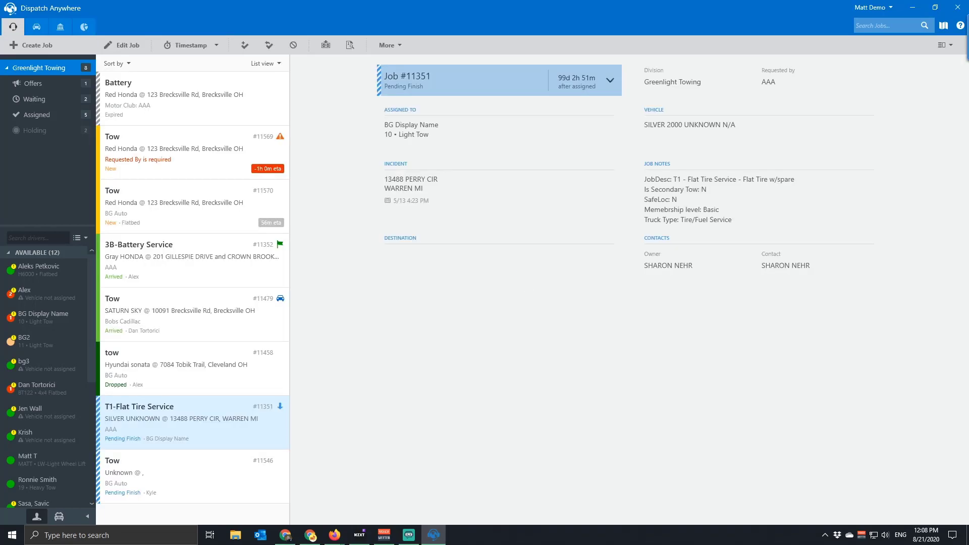
Step: Switch to the Dispatch Anywhere Settings in Firefox and review the AAA account's general dispatch options, then return to the dispatch window
{"action": "left_click_drag", "start_coordinate": [424, 0], "coordinate": [451, 0]}
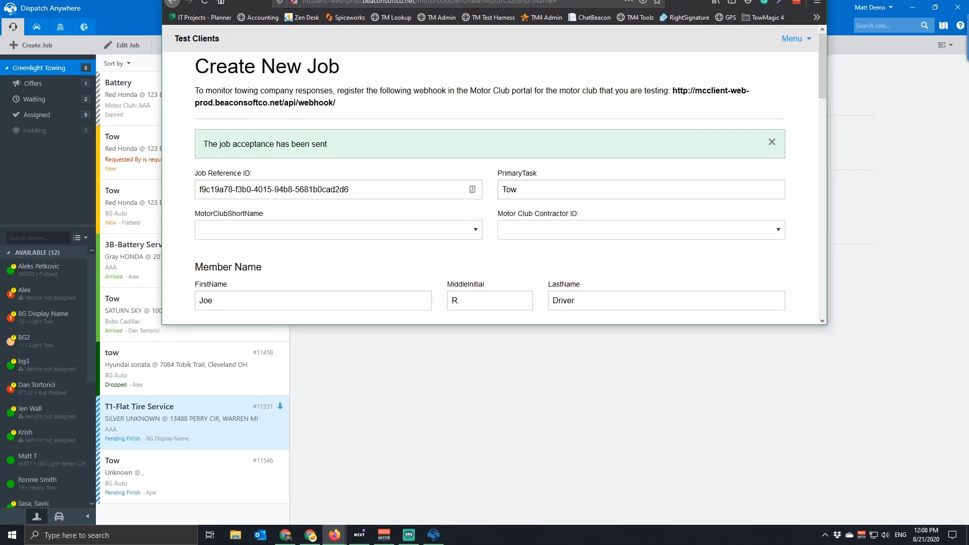
{"action": "left_click_drag", "start_coordinate": [452, 0], "coordinate": [439, 132]}
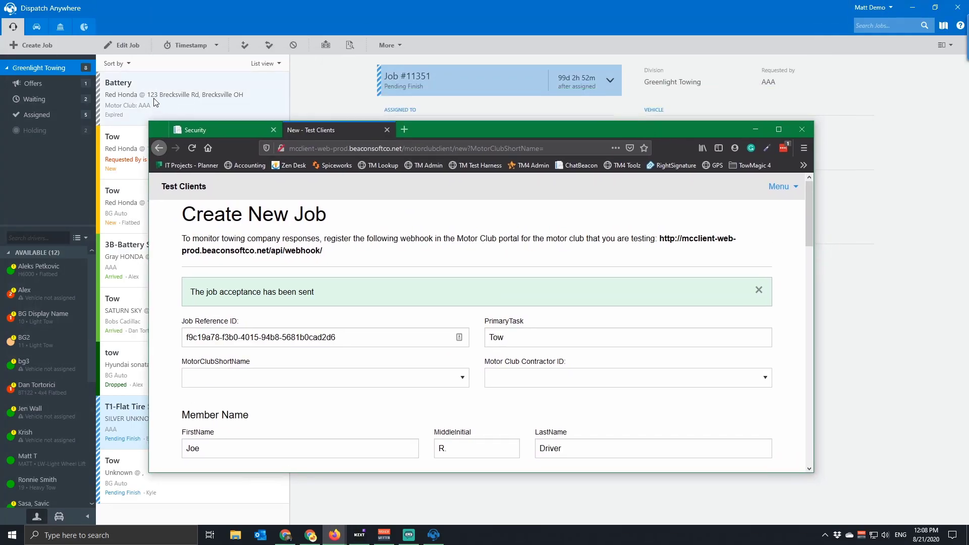
{"action": "left_click", "coordinate": [204, 132]}
{"action": "left_click", "coordinate": [779, 129]}
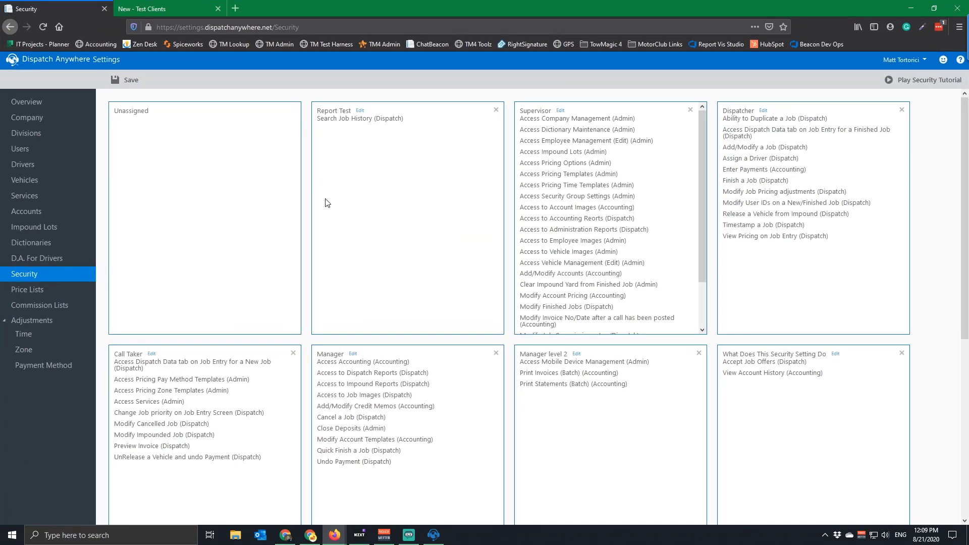
{"action": "left_click", "coordinate": [30, 212]}
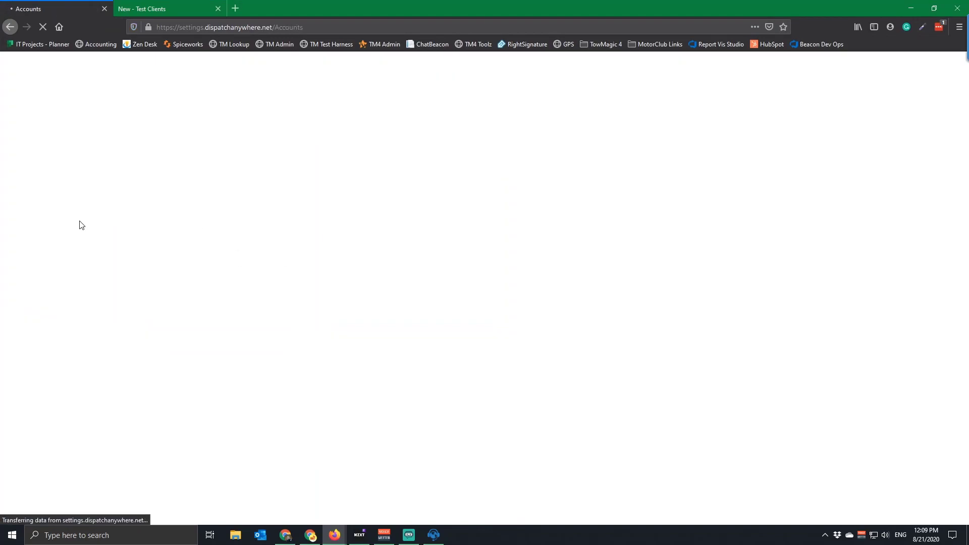
{"action": "left_click", "coordinate": [138, 216]}
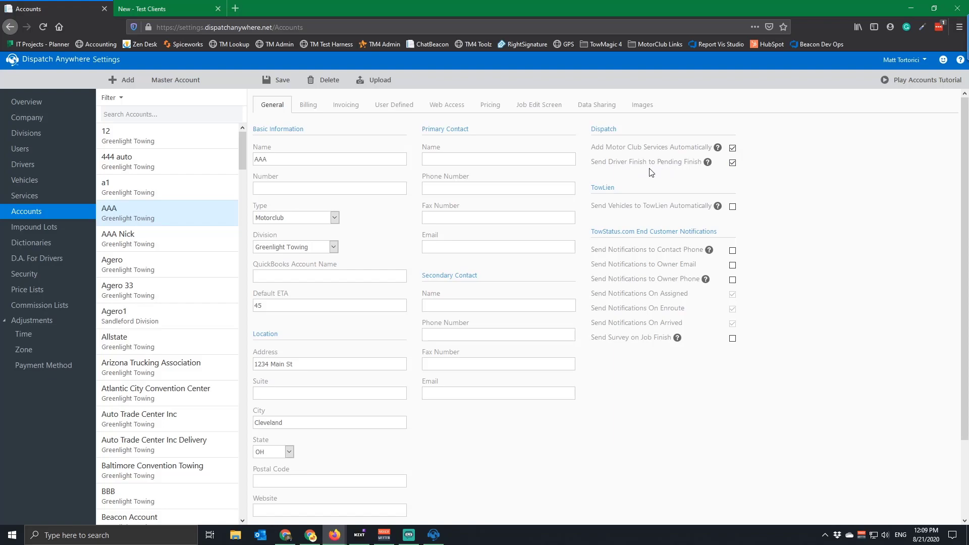
{"action": "left_click", "coordinate": [910, 11]}
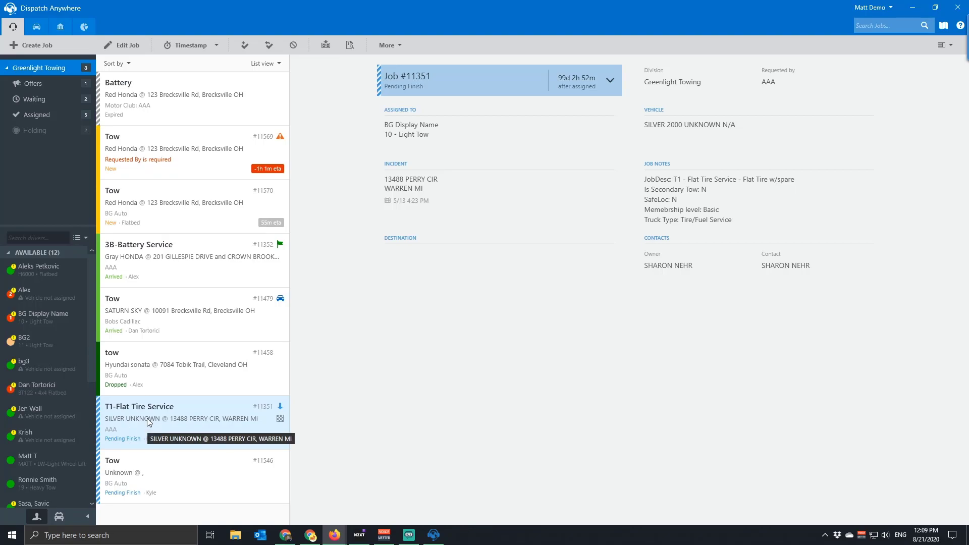
Step: Timestamp the T1-Flat Tire Service job as Finished with clear code N301: Battery Type Unavail, chosen from the full code list
{"action": "left_click", "coordinate": [218, 48]}
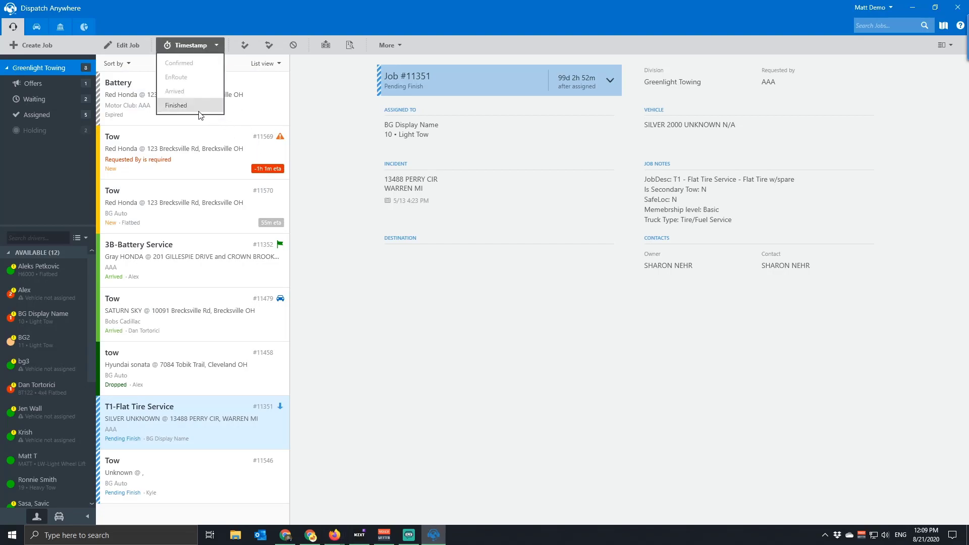
{"action": "left_click", "coordinate": [182, 107]}
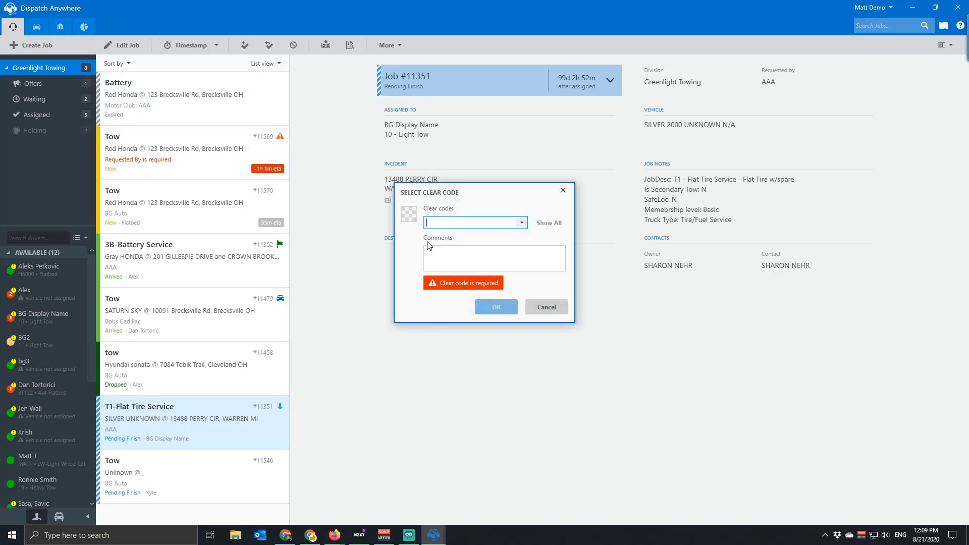
{"action": "left_click", "coordinate": [522, 223]}
{"action": "left_click_drag", "start_coordinate": [522, 245], "coordinate": [529, 319]}
{"action": "scroll", "coordinate": [531, 293], "scroll_direction": "up", "scroll_amount": 8}
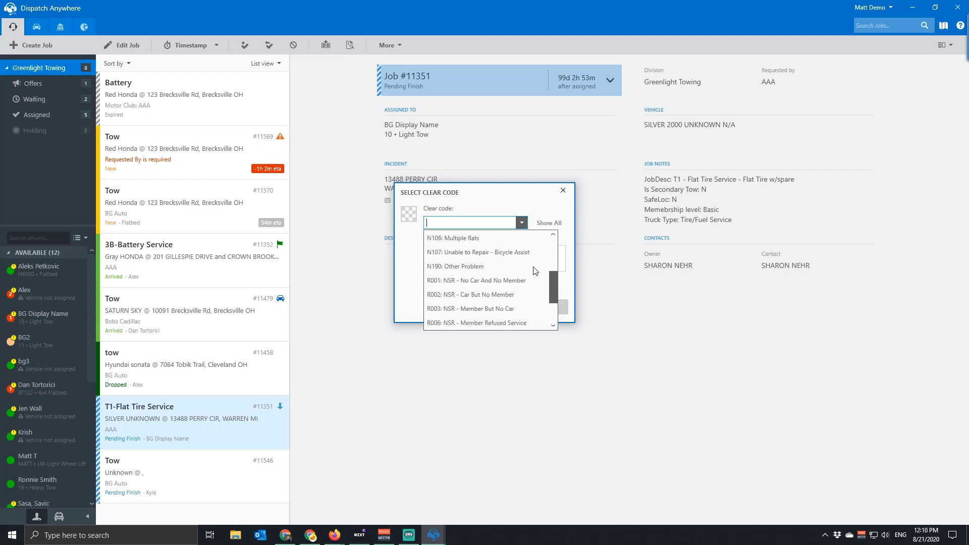
{"action": "left_click", "coordinate": [538, 221]}
{"action": "left_click", "coordinate": [548, 225]}
{"action": "left_click", "coordinate": [560, 223]}
{"action": "left_click_drag", "start_coordinate": [559, 244], "coordinate": [561, 284]}
{"action": "left_click", "coordinate": [491, 256]}
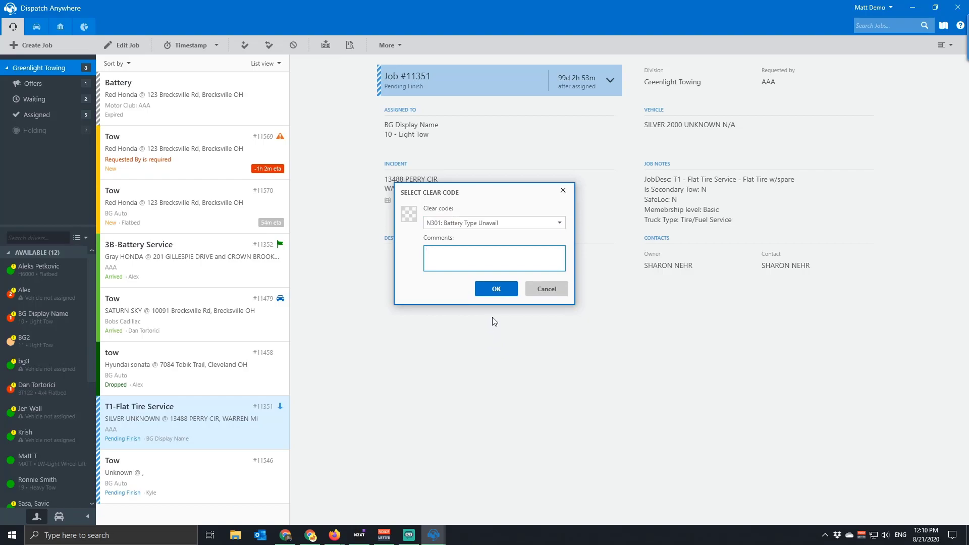
{"action": "left_click", "coordinate": [495, 290]}
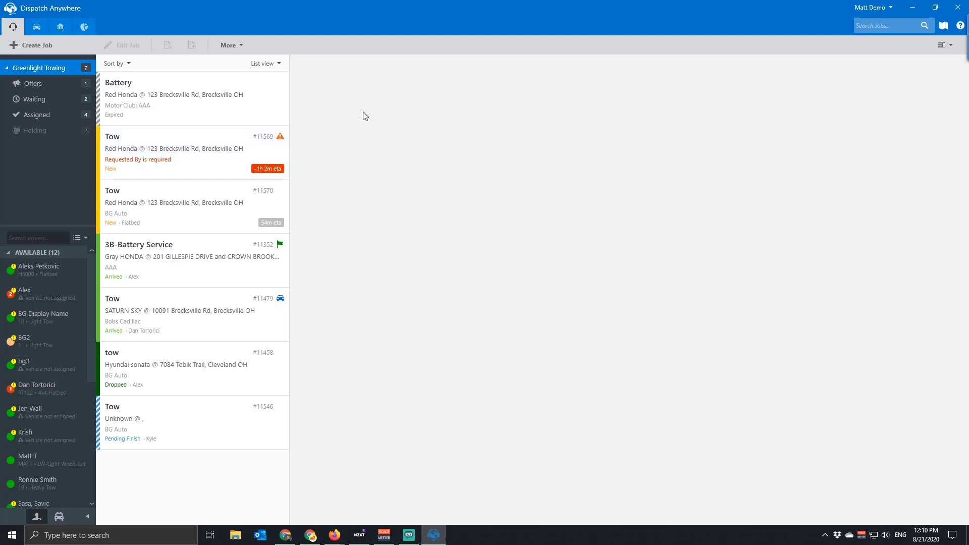
Step: Show the dispatch map in its own window, enlarge that window, and close it
{"action": "left_click", "coordinate": [946, 45]}
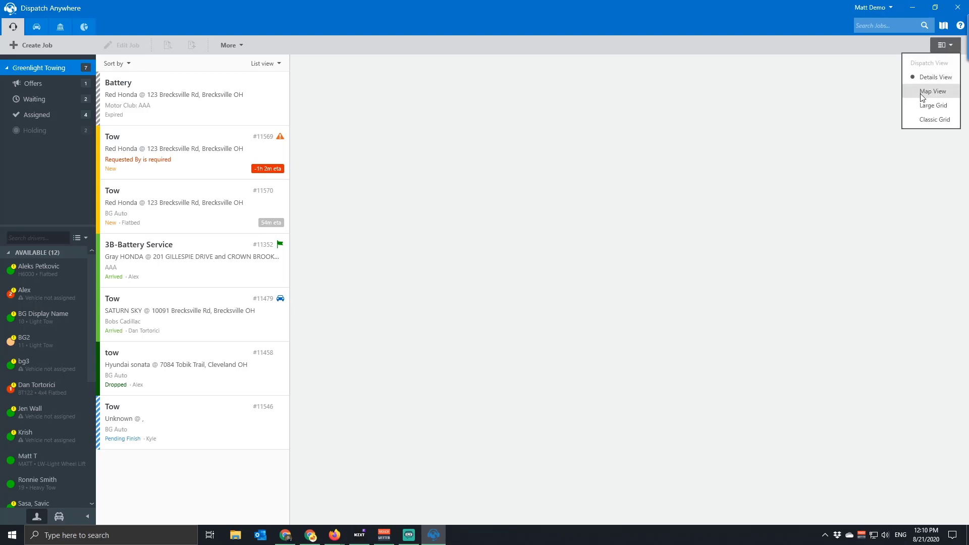
{"action": "left_click", "coordinate": [948, 89]}
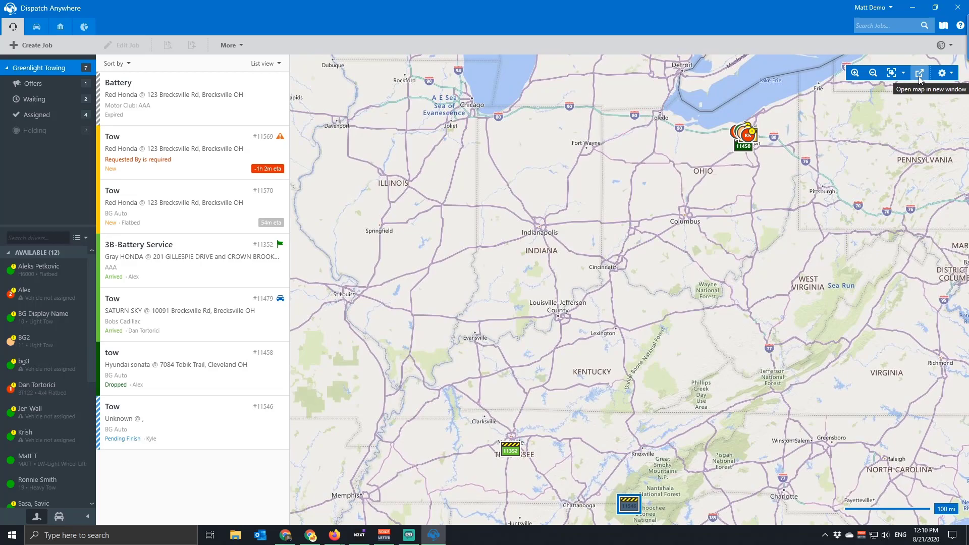
{"action": "left_click", "coordinate": [919, 74]}
{"action": "left_click_drag", "start_coordinate": [458, 114], "coordinate": [533, 84]}
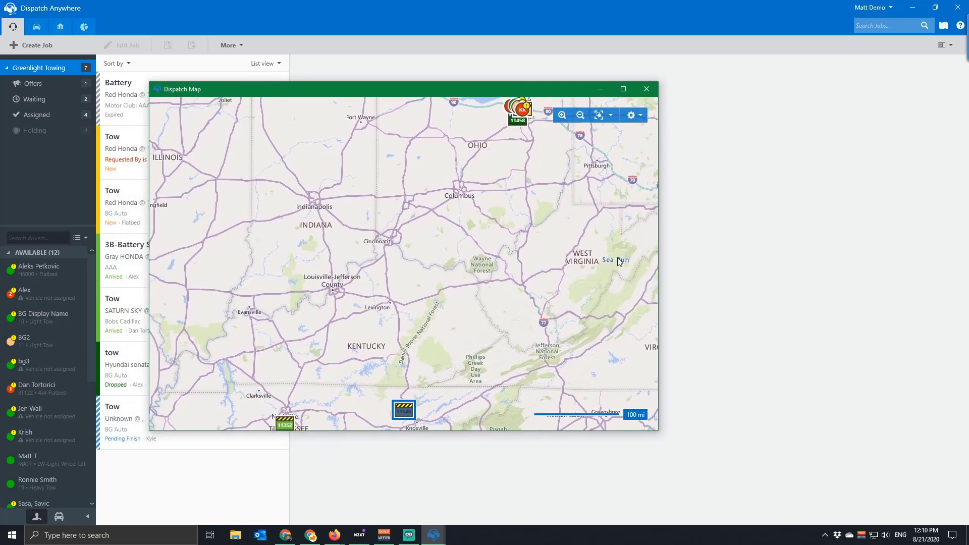
{"action": "left_click_drag", "start_coordinate": [658, 432], "coordinate": [852, 489]}
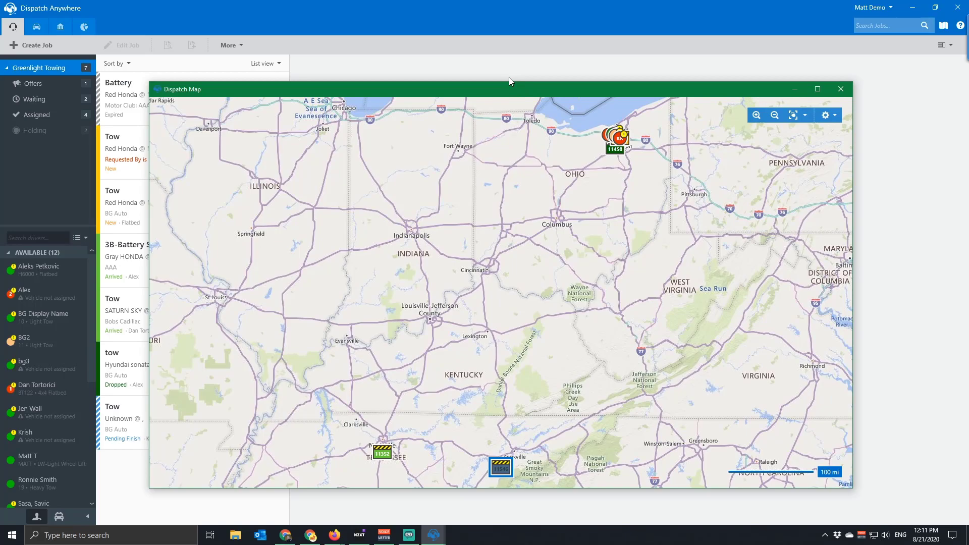
{"action": "left_click_drag", "start_coordinate": [853, 488], "coordinate": [842, 509]}
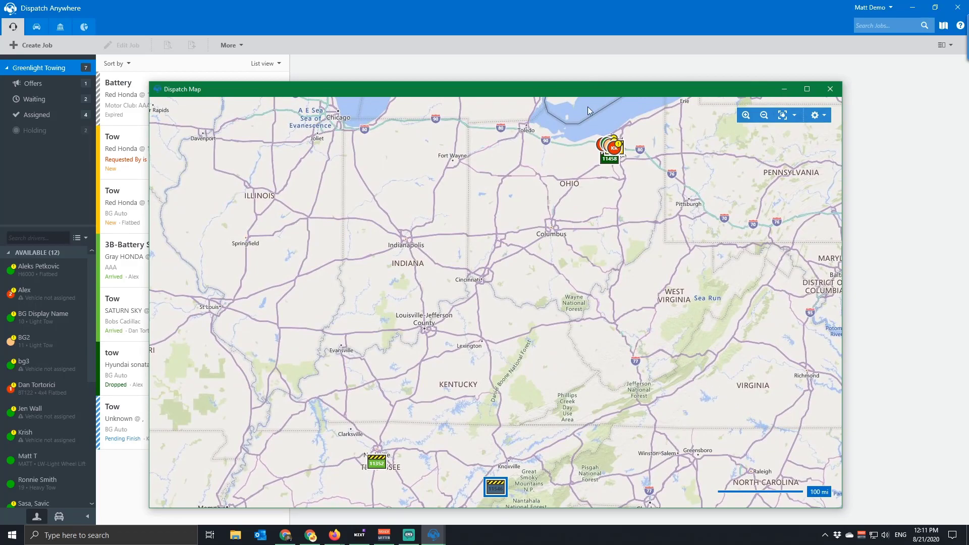
{"action": "left_click", "coordinate": [837, 92]}
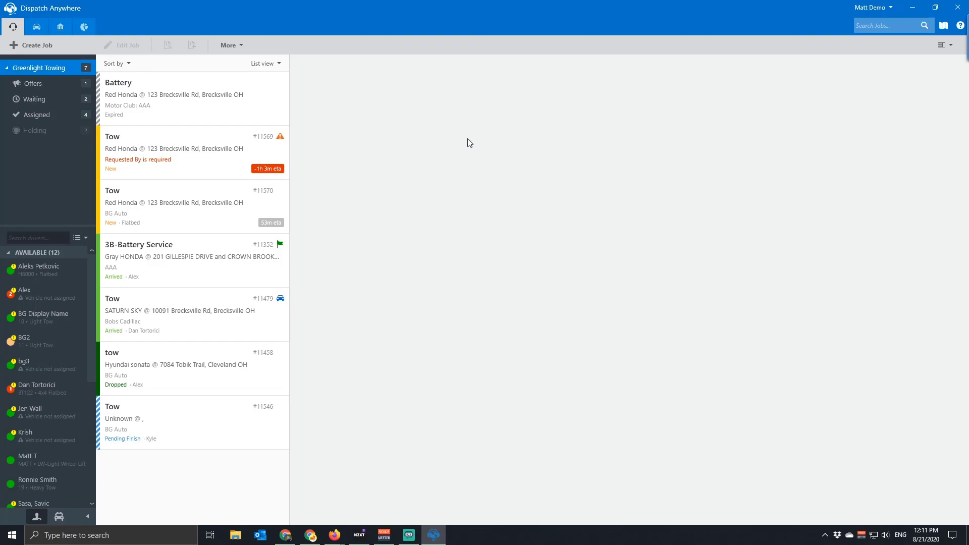
Step: Assign the BG Auto Tow job requiring a Flatbed to the available driver with the LW-Light Wheel Lift vehicle
{"action": "left_click", "coordinate": [178, 211]}
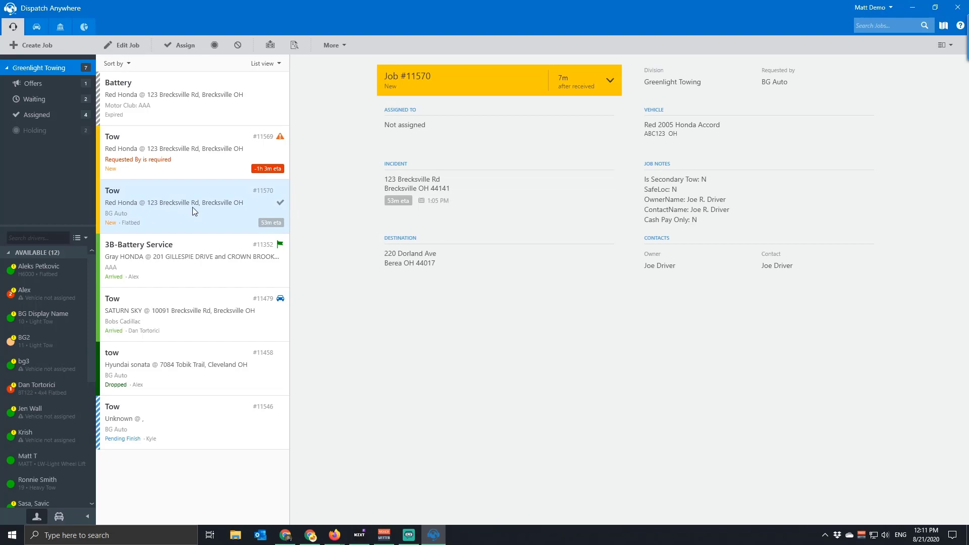
{"action": "left_click_drag", "start_coordinate": [38, 456], "coordinate": [188, 213]}
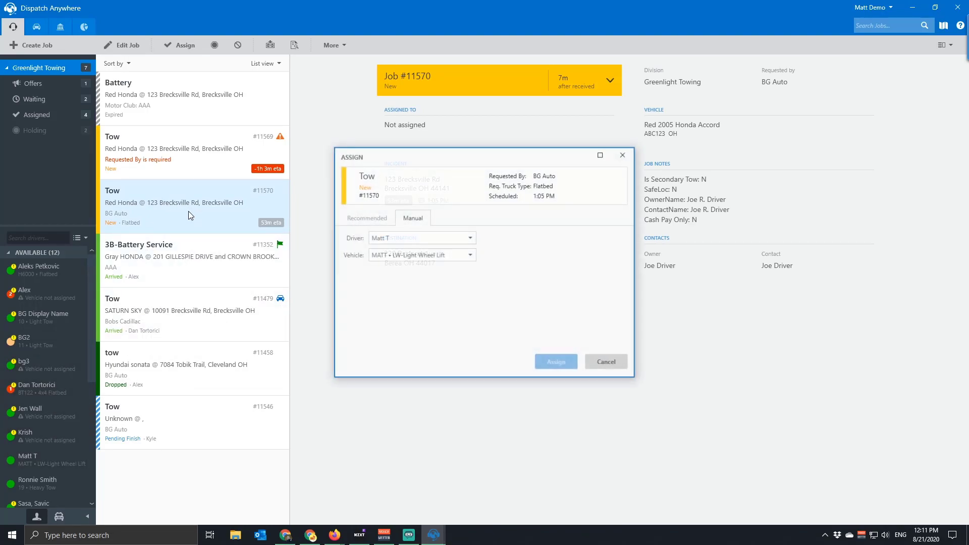
{"action": "left_click", "coordinate": [552, 361]}
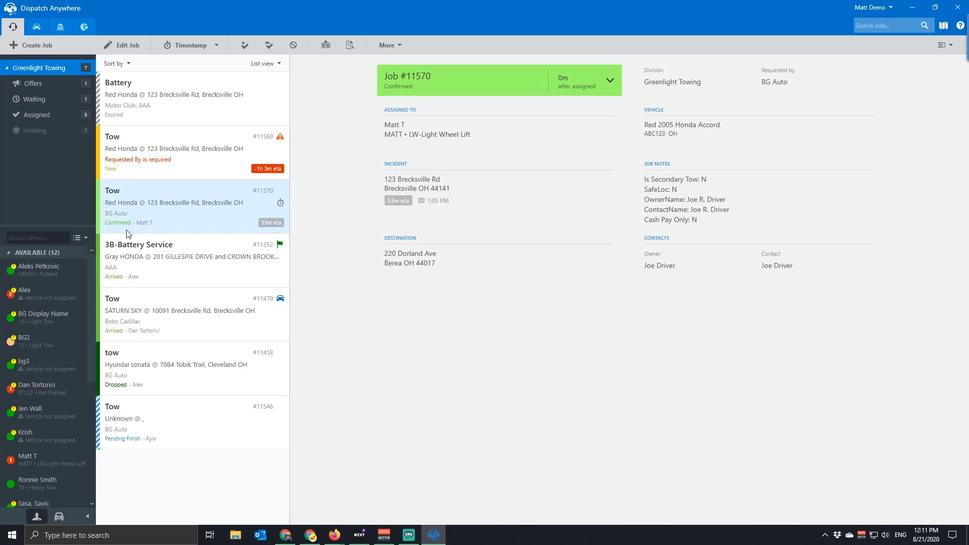
Step: Open the newly assigned BG Auto Tow job, send the message "Hello" to its driver, and close the job
{"action": "double_click", "coordinate": [151, 211]}
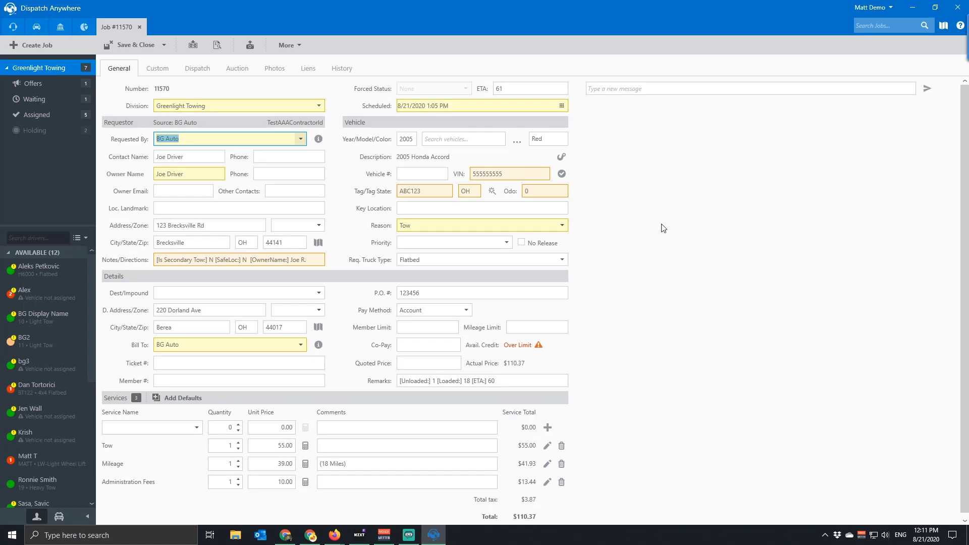
{"action": "left_click", "coordinate": [614, 88]}
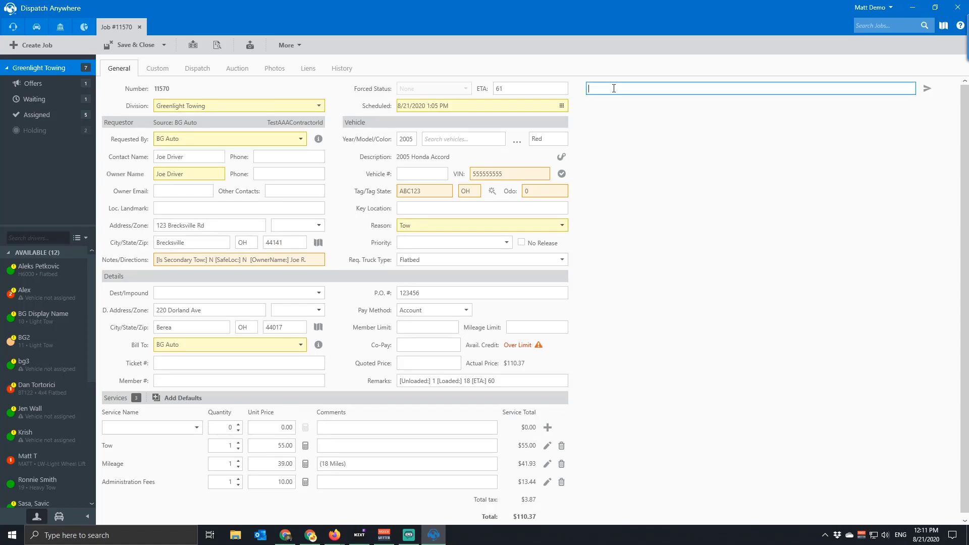
{"action": "key", "text": "Return"}
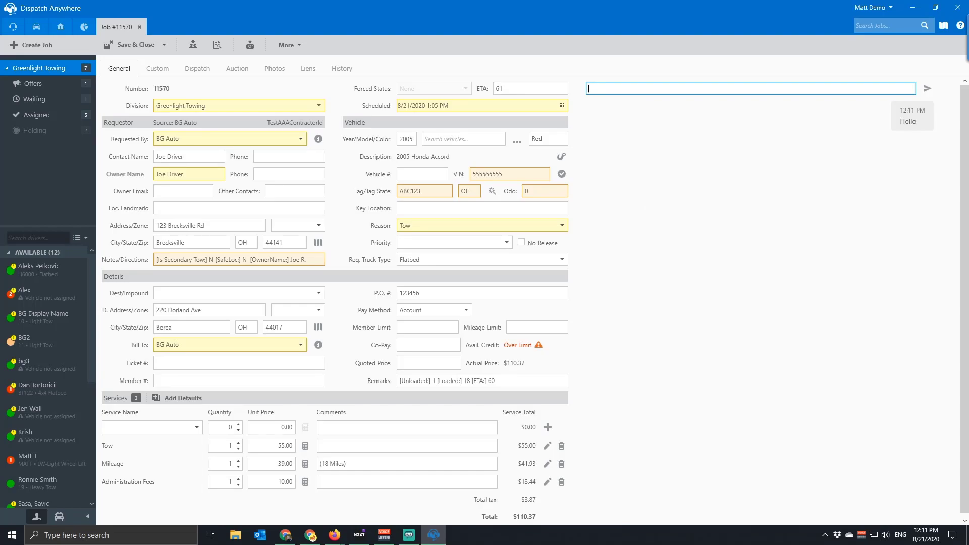
{"action": "left_click", "coordinate": [140, 27]}
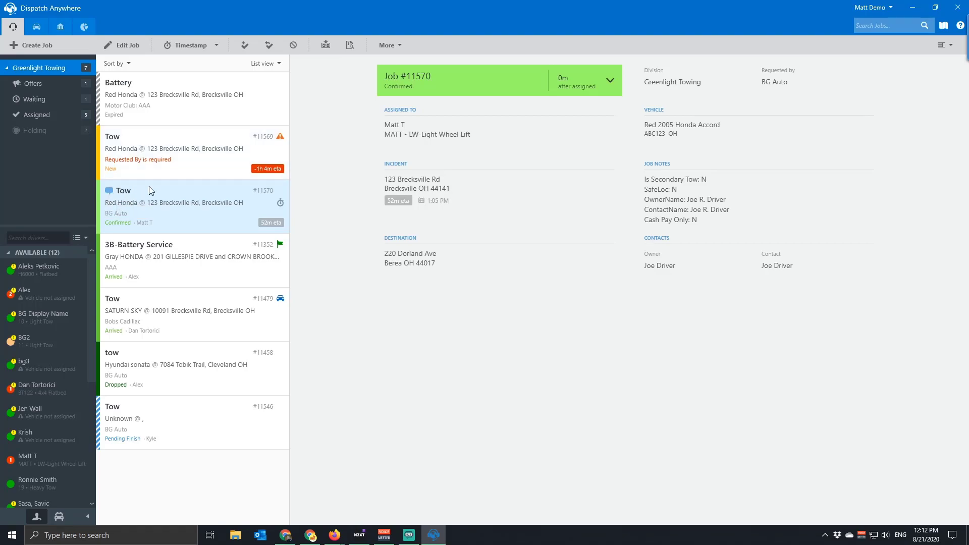
Step: Change the dispatch view to Map View, Large Grid, and finally Classic Grid, checking the new-message indicator on the BG Auto Tow job
{"action": "left_click", "coordinate": [948, 45]}
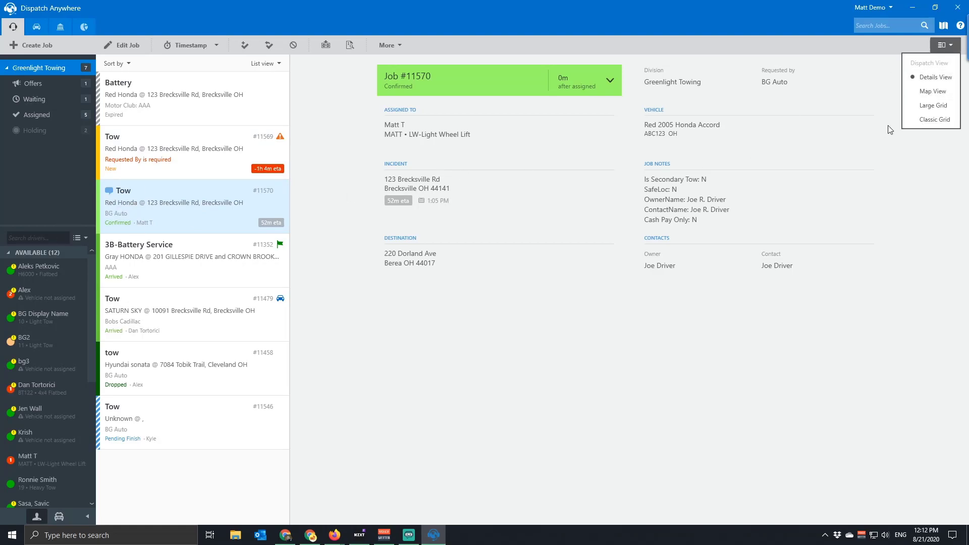
{"action": "left_click", "coordinate": [923, 92]}
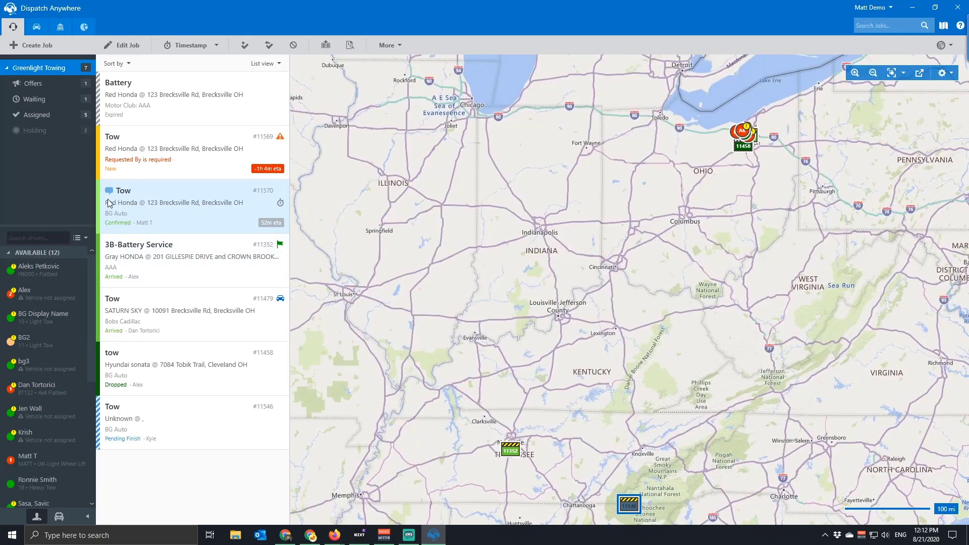
{"action": "left_click", "coordinate": [945, 45]}
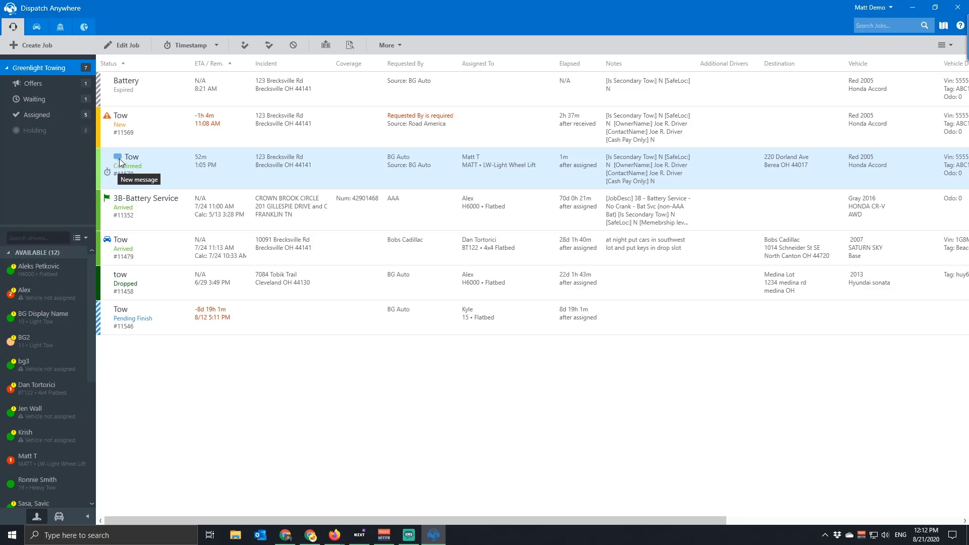
{"action": "left_click", "coordinate": [945, 45]}
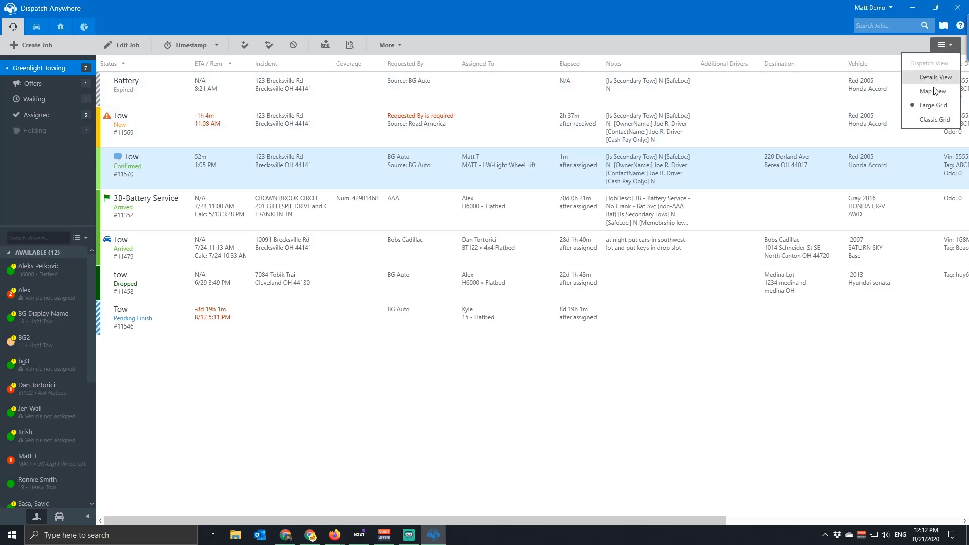
{"action": "left_click", "coordinate": [934, 120]}
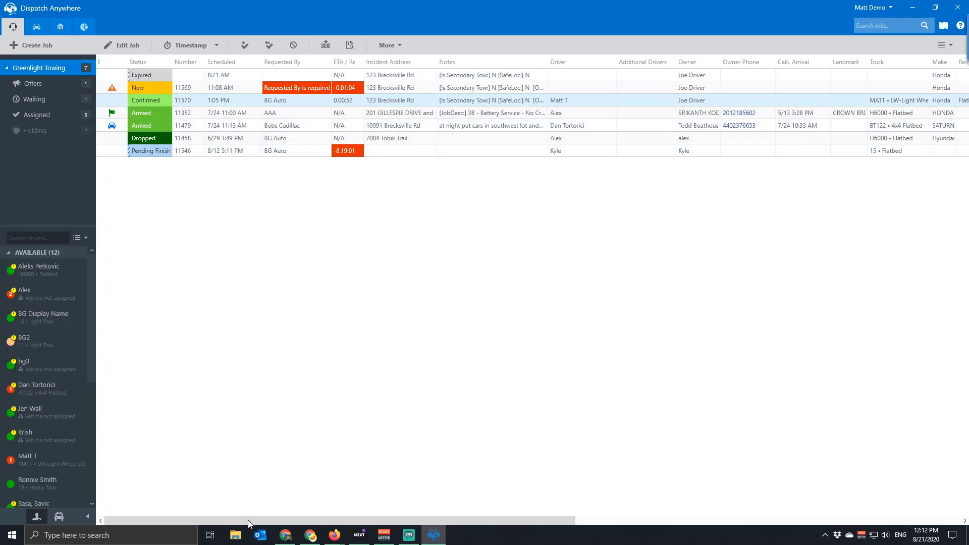
Step: Move the message indicator column from the end of the Classic Grid to just before the Status column
{"action": "left_click_drag", "start_coordinate": [250, 520], "coordinate": [921, 502]}
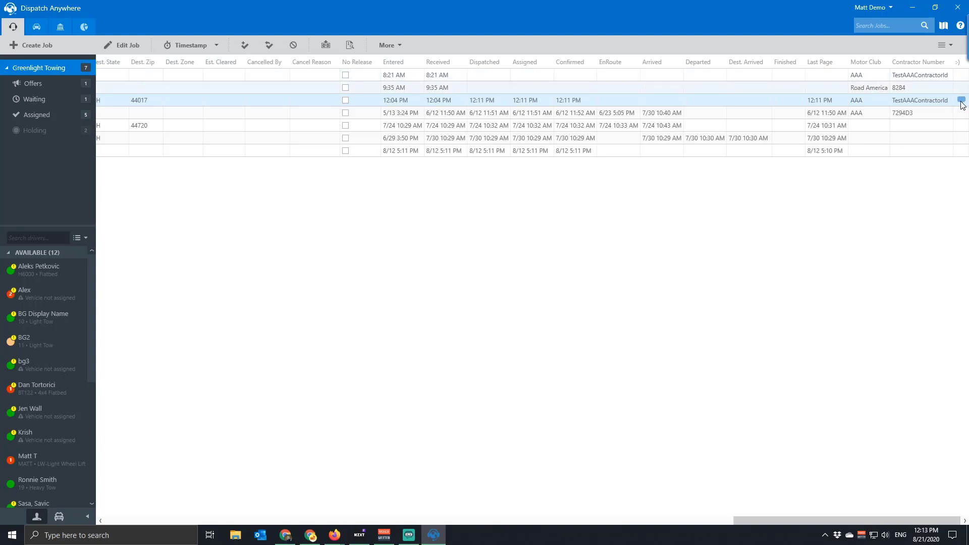
{"action": "left_click_drag", "start_coordinate": [778, 104], "coordinate": [203, 63]}
{"action": "left_click_drag", "start_coordinate": [783, 523], "coordinate": [641, 523]}
{"action": "left_click_drag", "start_coordinate": [667, 63], "coordinate": [230, 67]}
{"action": "left_click_drag", "start_coordinate": [626, 523], "coordinate": [499, 523]}
{"action": "left_click_drag", "start_coordinate": [725, 66], "coordinate": [238, 65]}
{"action": "left_click_drag", "start_coordinate": [489, 522], "coordinate": [378, 520]}
{"action": "left_click_drag", "start_coordinate": [638, 75], "coordinate": [192, 65]}
{"action": "left_click_drag", "start_coordinate": [415, 525], "coordinate": [274, 522]}
{"action": "left_click_drag", "start_coordinate": [717, 66], "coordinate": [202, 64]}
{"action": "left_click_drag", "start_coordinate": [437, 517], "coordinate": [283, 520]}
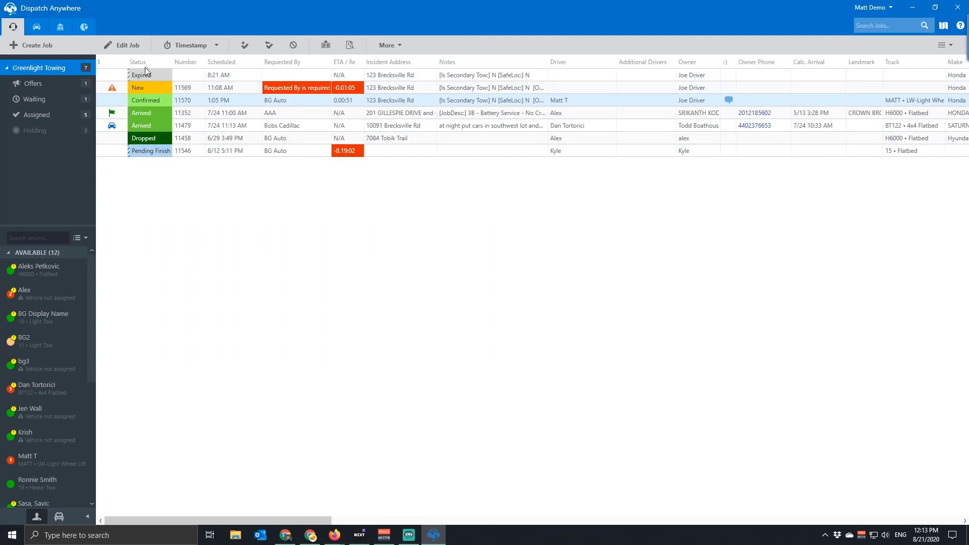
{"action": "left_click_drag", "start_coordinate": [125, 65], "coordinate": [126, 67]}
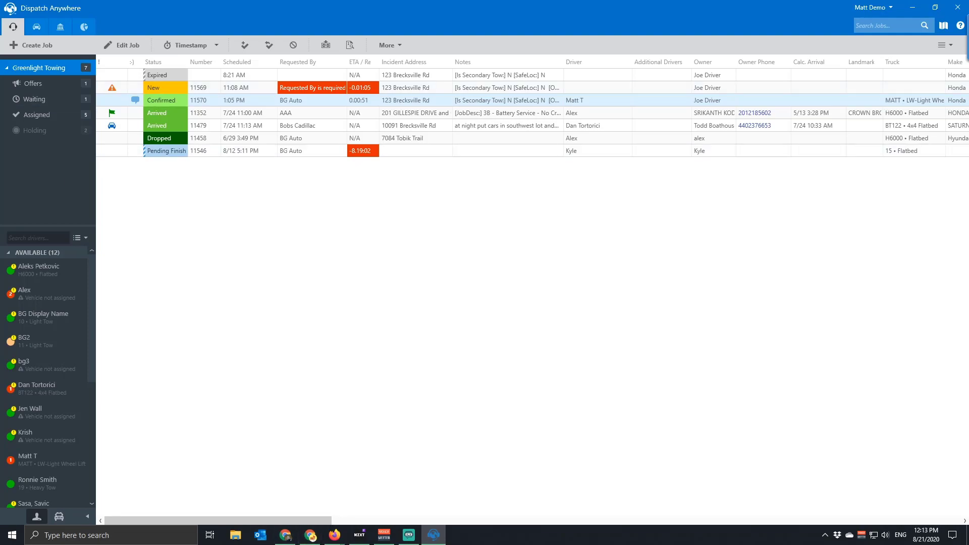
Step: Switch to the Dispatch Anywhere Settings site and open the Truck Type dictionary to review its descriptions and codes
{"action": "key", "text": "alt+Tab"}
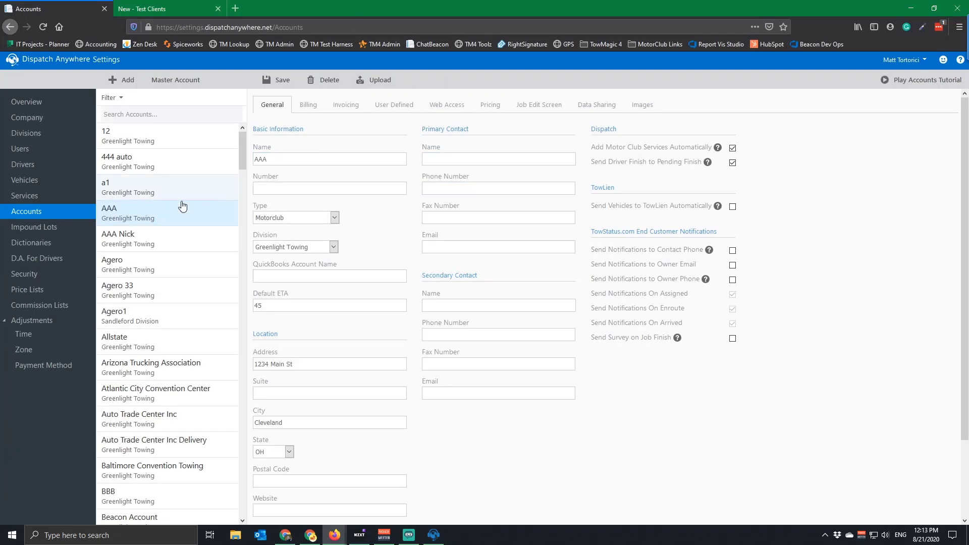
{"action": "left_click", "coordinate": [41, 246]}
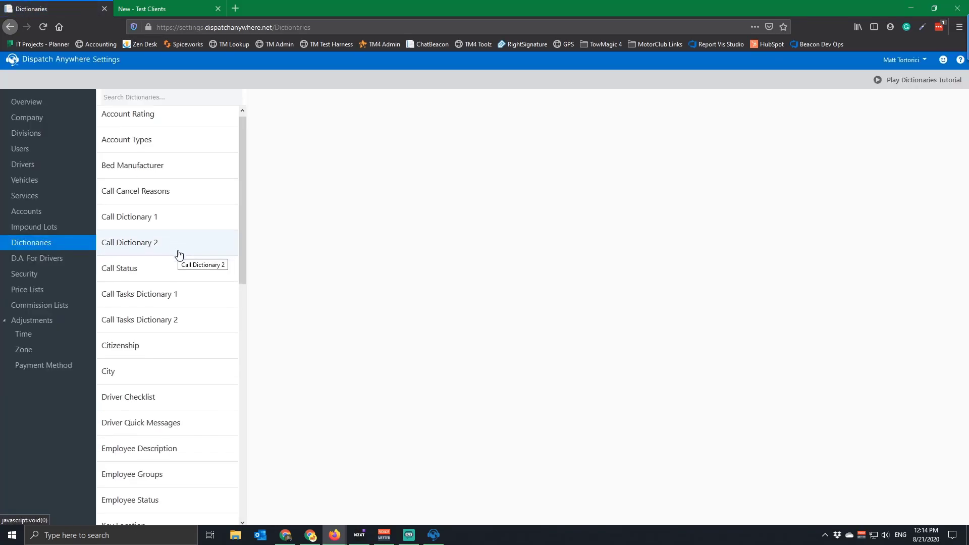
{"action": "scroll", "coordinate": [182, 303], "scroll_direction": "down", "scroll_amount": 10}
{"action": "scroll", "coordinate": [184, 329], "scroll_direction": "down", "scroll_amount": 2}
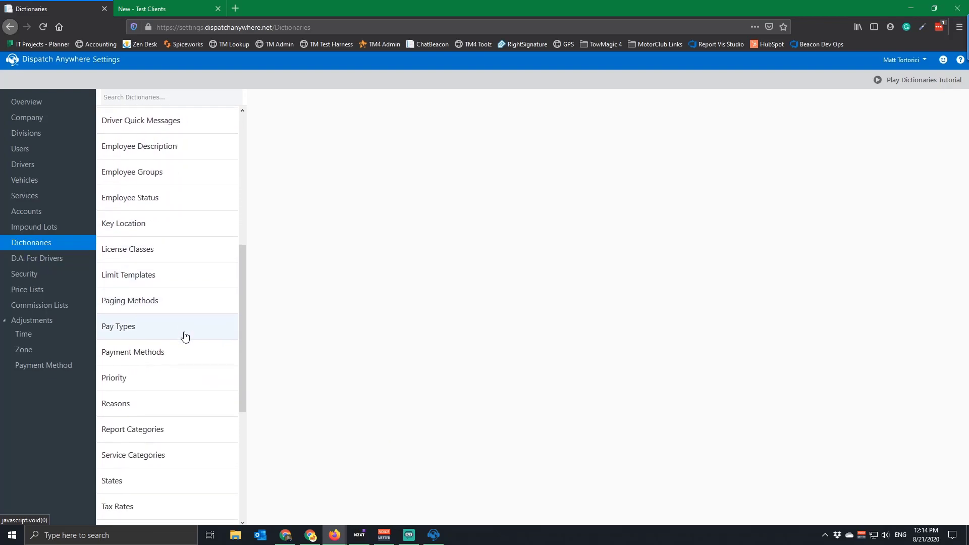
{"action": "scroll", "coordinate": [184, 337], "scroll_direction": "down", "scroll_amount": 6}
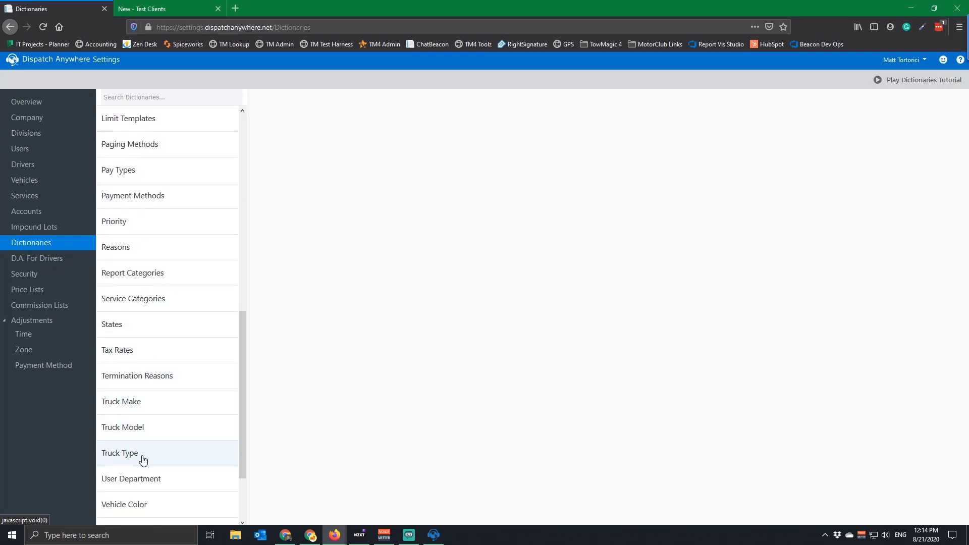
{"action": "left_click", "coordinate": [144, 458]}
{"action": "left_click", "coordinate": [363, 256]}
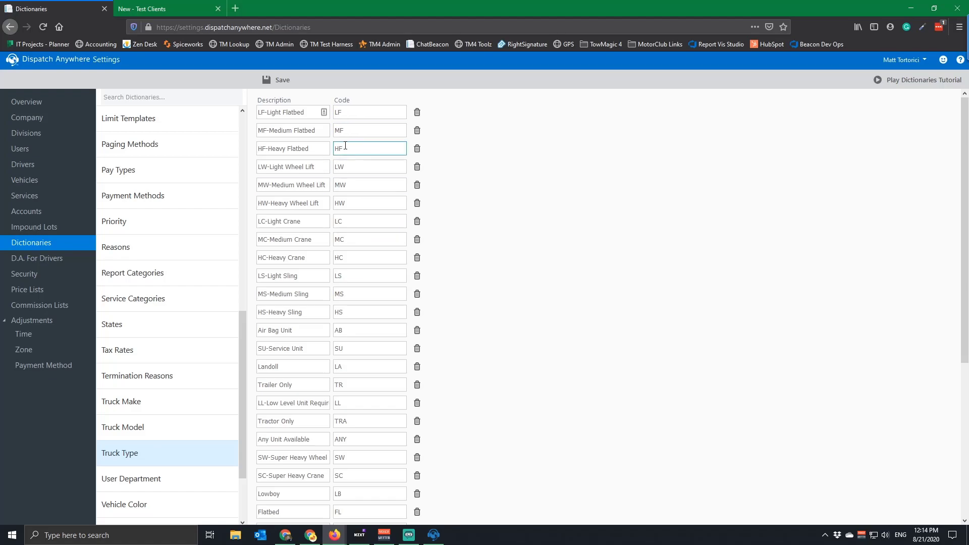
Step: Switch back to the Dispatch Anywhere application, change the dispatch view to Map View, and focus on the drivers around Parma and Strongsville
{"action": "left_click", "coordinate": [417, 492]}
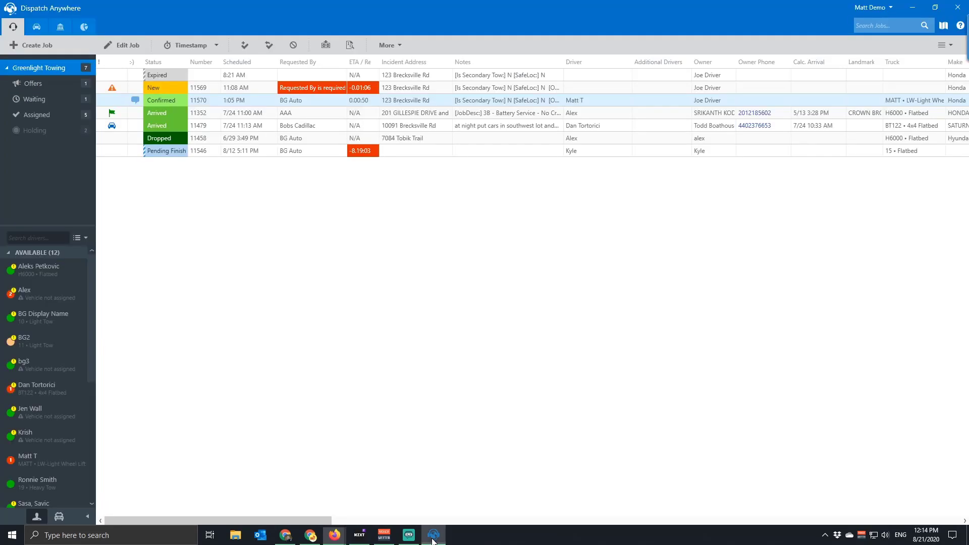
{"action": "left_click", "coordinate": [944, 45]}
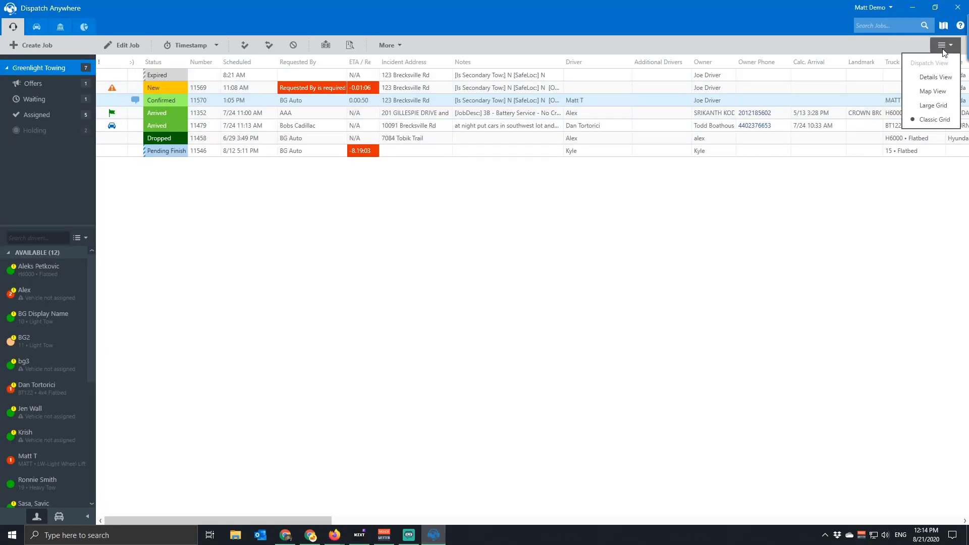
{"action": "left_click", "coordinate": [931, 92]}
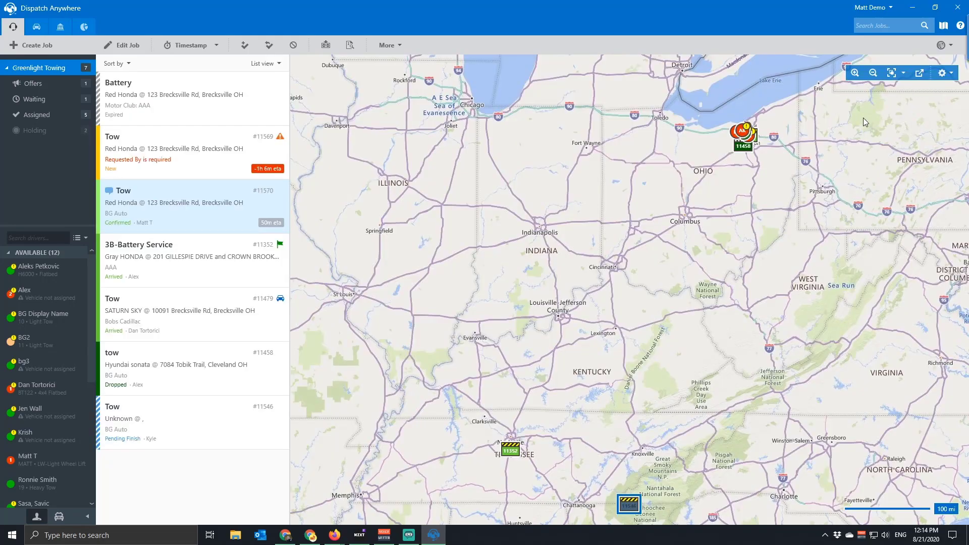
{"action": "scroll", "coordinate": [803, 133], "scroll_direction": "up", "scroll_amount": 2}
{"action": "left_click_drag", "start_coordinate": [591, 136], "coordinate": [642, 164]}
{"action": "scroll", "coordinate": [642, 164], "scroll_direction": "up", "scroll_amount": 3}
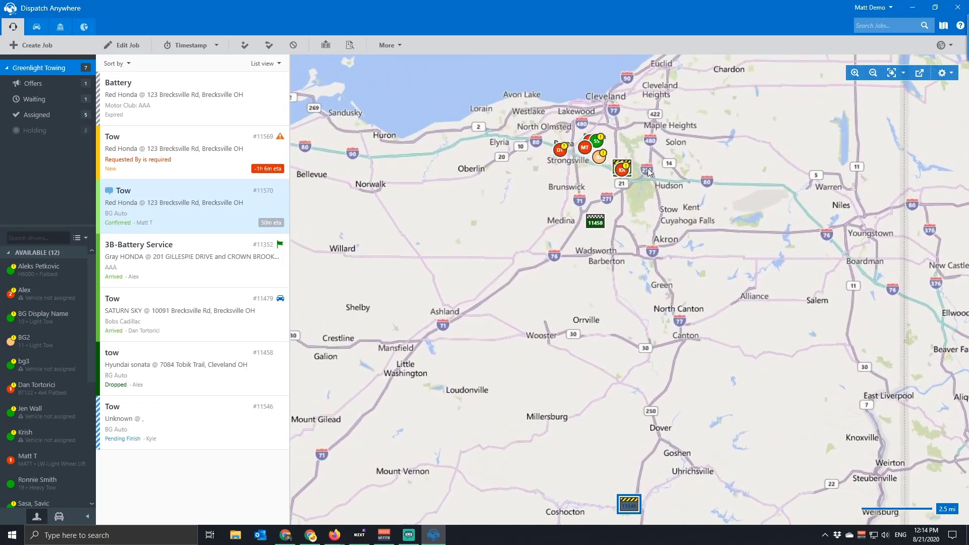
{"action": "left_click_drag", "start_coordinate": [498, 83], "coordinate": [749, 225]}
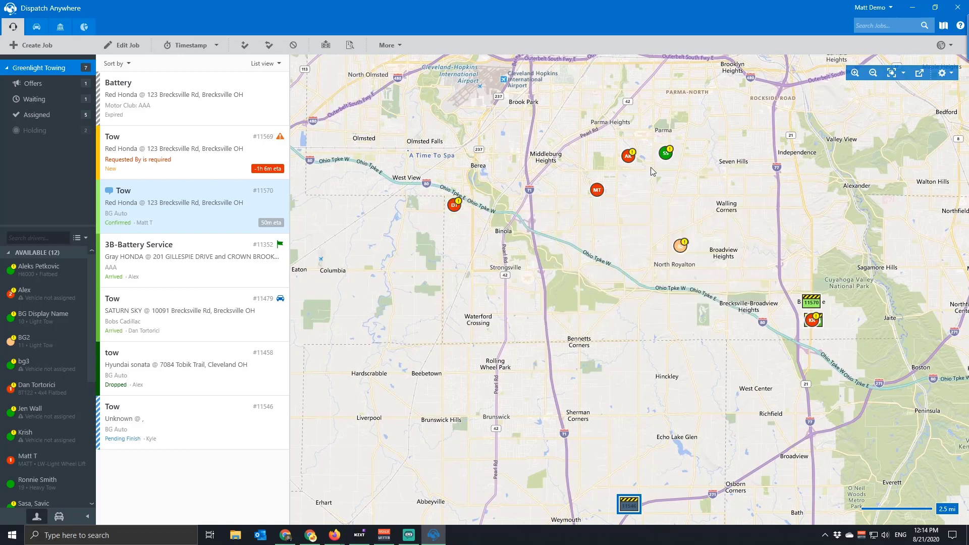
Step: Set the map's driver captions to Driver number and its job captions to Req. truck type
{"action": "left_click", "coordinate": [951, 81]}
{"action": "left_click", "coordinate": [905, 212]}
{"action": "left_click", "coordinate": [927, 284]}
{"action": "left_click", "coordinate": [597, 190]}
{"action": "left_click", "coordinate": [944, 74]}
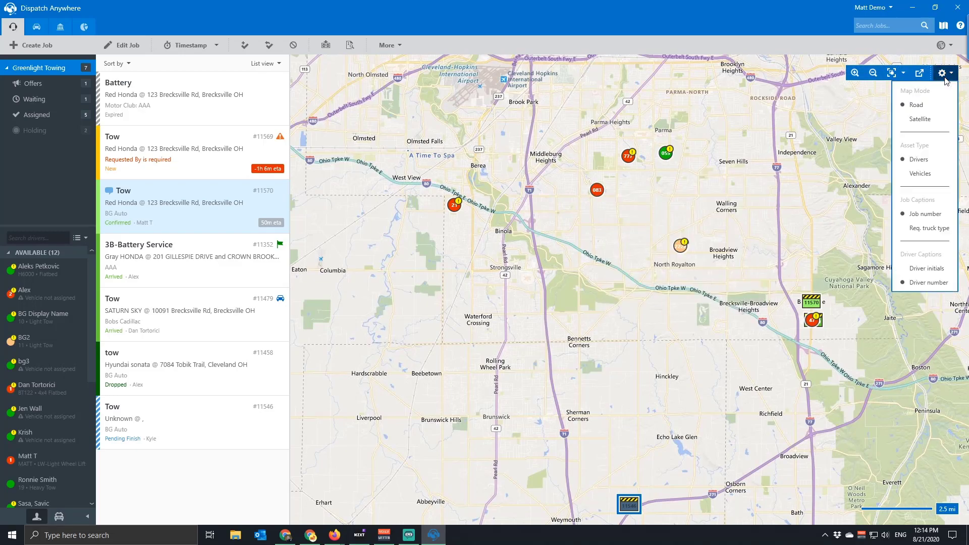
{"action": "left_click", "coordinate": [927, 229]}
Step: Change the map's asset type to Vehicles and back to Drivers
{"action": "left_click", "coordinate": [948, 75]}
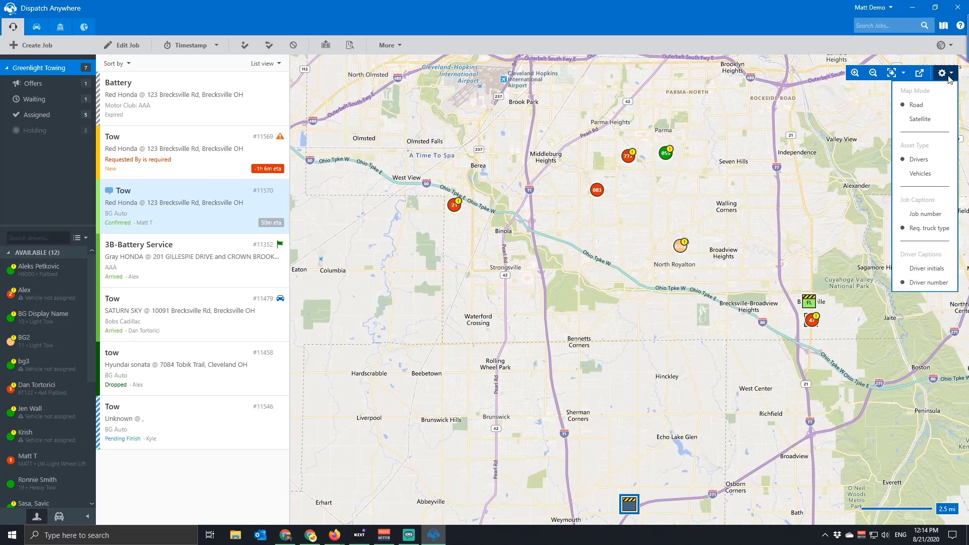
{"action": "left_click", "coordinate": [919, 174]}
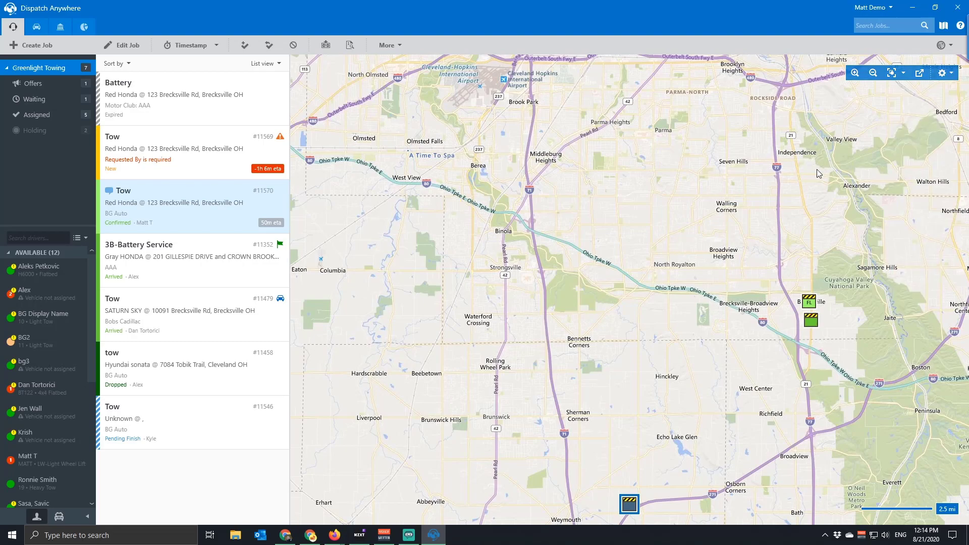
{"action": "left_click_drag", "start_coordinate": [768, 216], "coordinate": [730, 188]}
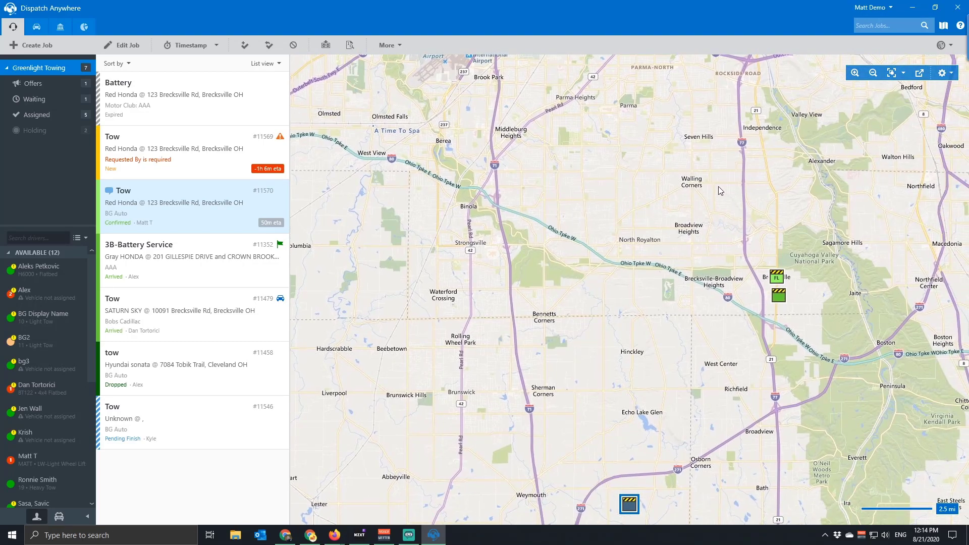
{"action": "scroll", "coordinate": [719, 186], "scroll_direction": "down", "scroll_amount": 1}
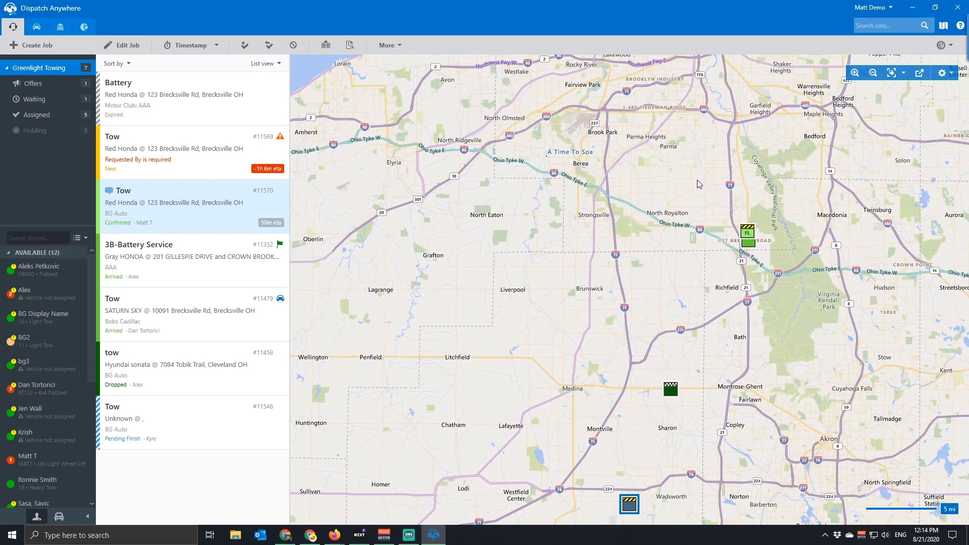
{"action": "scroll", "coordinate": [698, 180], "scroll_direction": "down", "scroll_amount": 2}
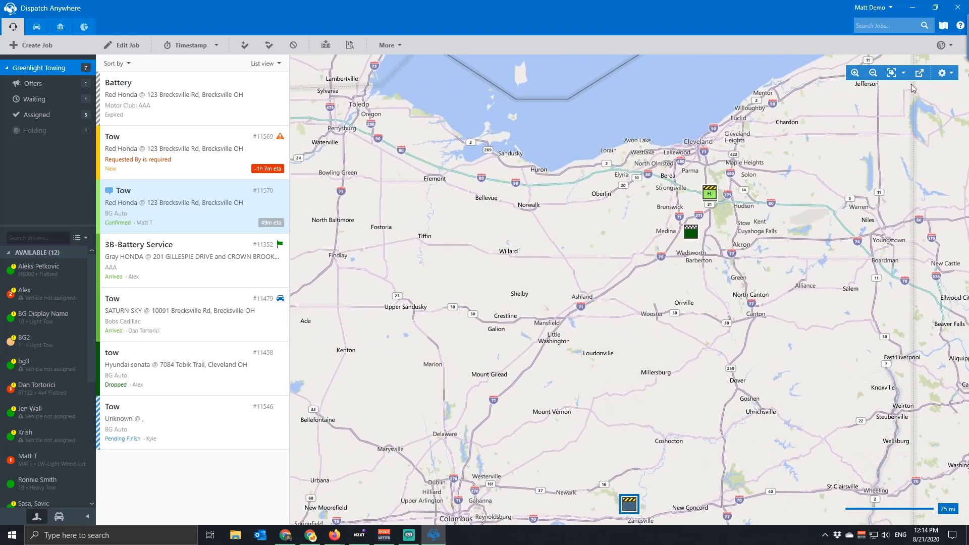
{"action": "left_click", "coordinate": [943, 73]}
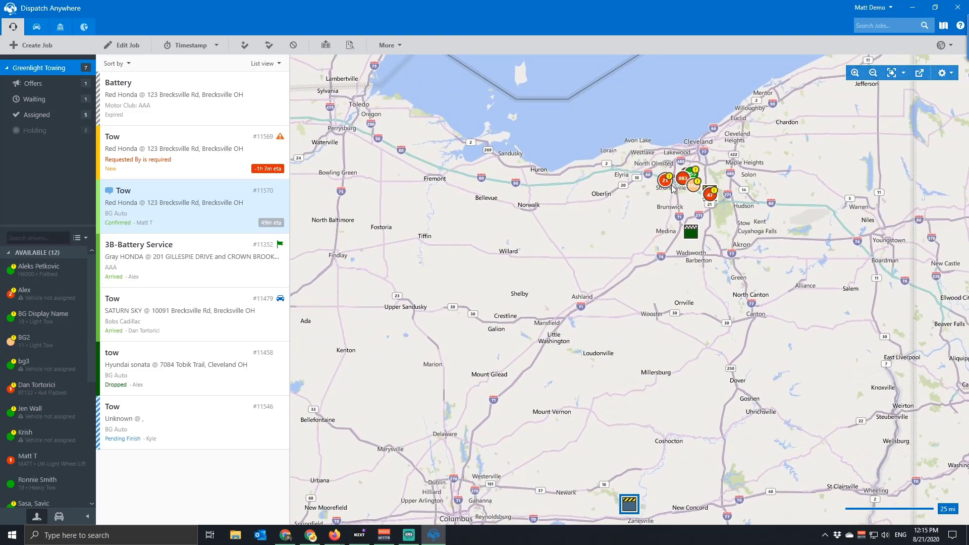
Step: Set the map's driver captions to Driver initials and check the driver markers near Strongsville
{"action": "scroll", "coordinate": [667, 181], "scroll_direction": "up", "scroll_amount": 3}
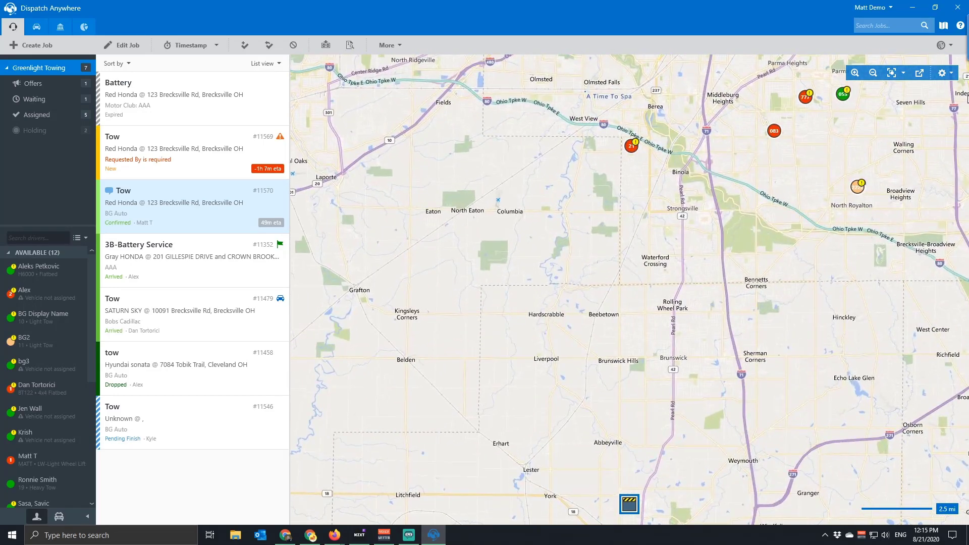
{"action": "left_click", "coordinate": [943, 73]}
{"action": "left_click", "coordinate": [916, 268]}
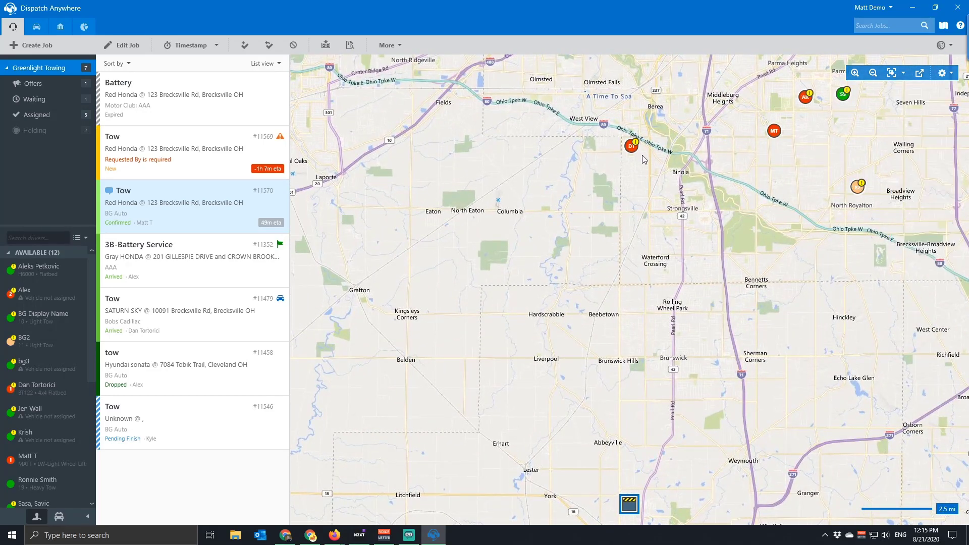
{"action": "mouse_move", "coordinate": [631, 151]}
Step: Switch to the Settings site and open the company's Jobs Export settings to review the received and released date filters
{"action": "left_click", "coordinate": [313, 503]}
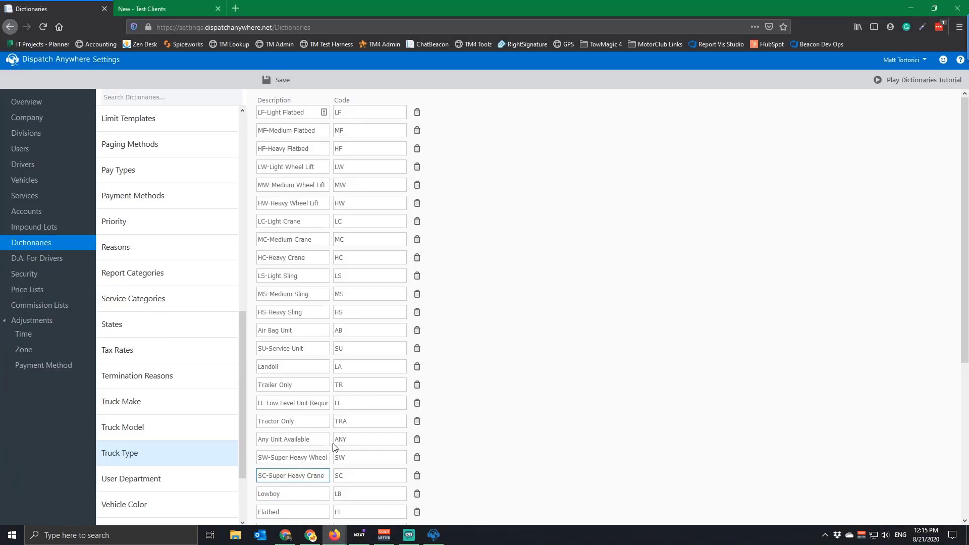
{"action": "left_click", "coordinate": [46, 124]}
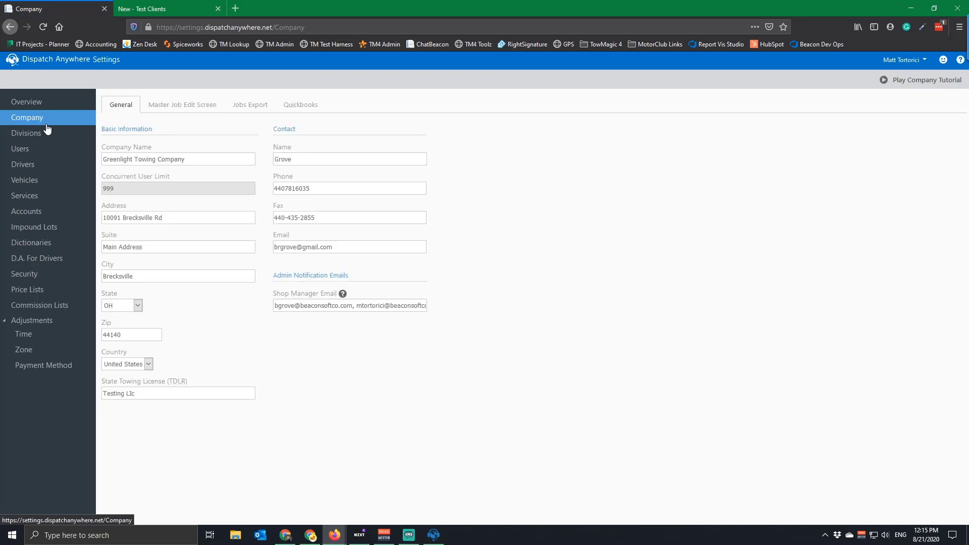
{"action": "left_click", "coordinate": [246, 107]}
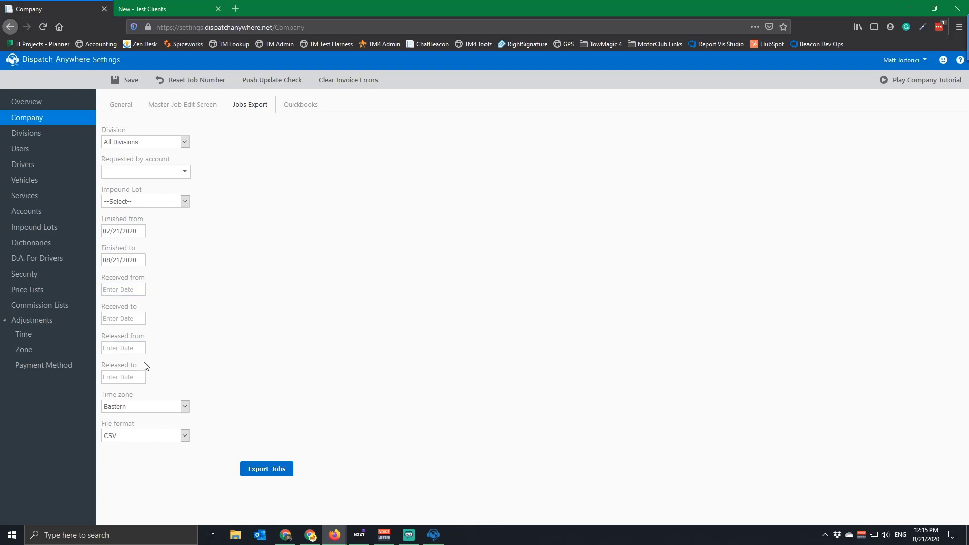
{"action": "left_click", "coordinate": [145, 322]}
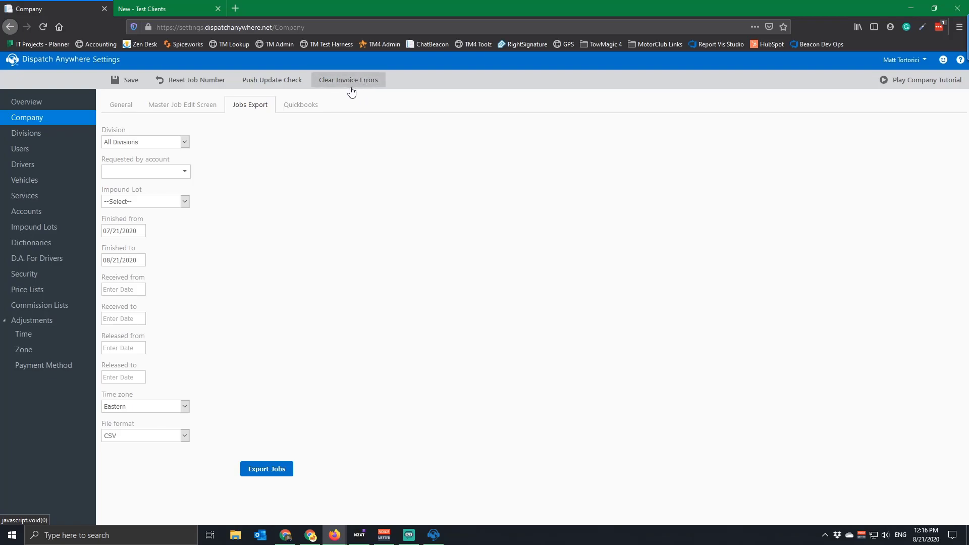
Step: Open the billing settings of the fifth account in the Accounts list and review the Motor Club to Bill options, keeping None
{"action": "left_click", "coordinate": [51, 213]}
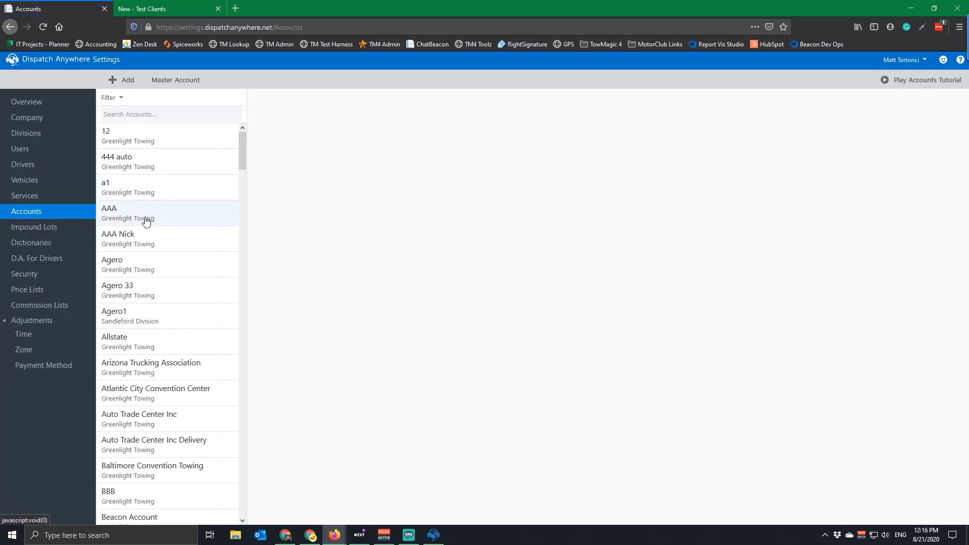
{"action": "left_click", "coordinate": [149, 243]}
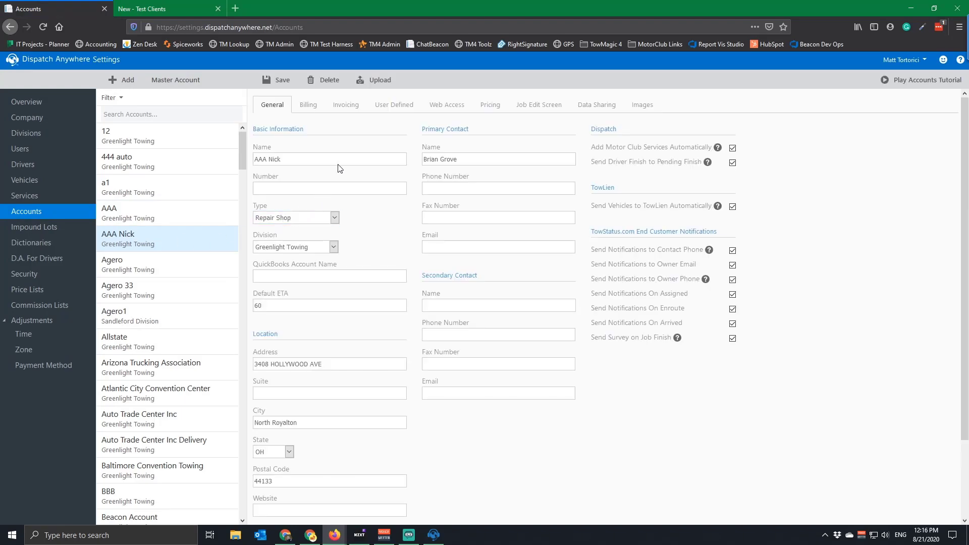
{"action": "left_click", "coordinate": [343, 106]}
{"action": "left_click", "coordinate": [305, 106]}
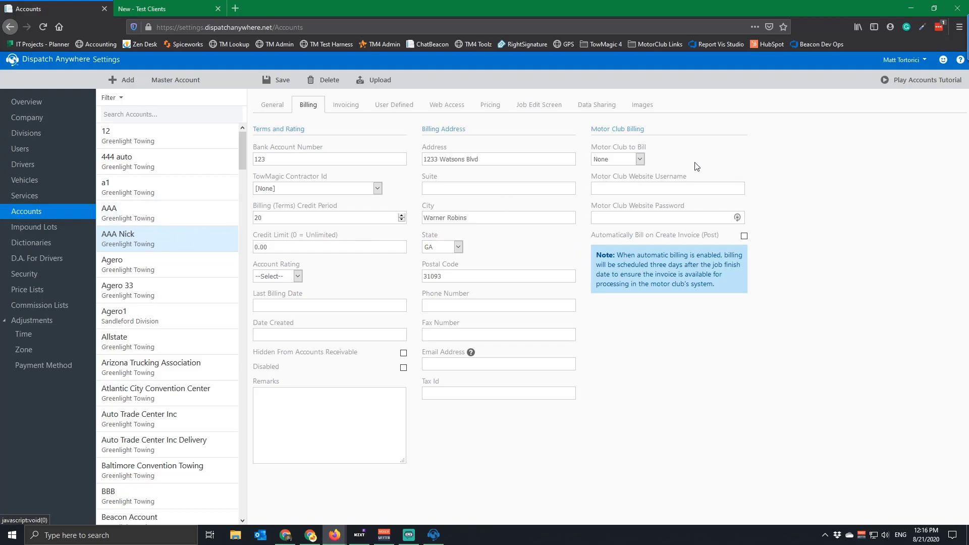
{"action": "left_click", "coordinate": [636, 160]}
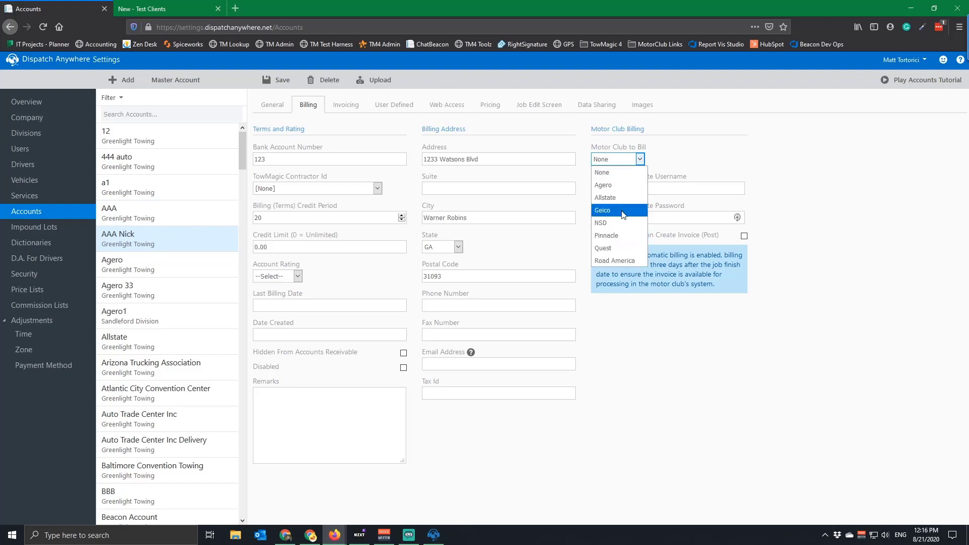
{"action": "left_click", "coordinate": [606, 173]}
{"action": "left_click", "coordinate": [648, 217]}
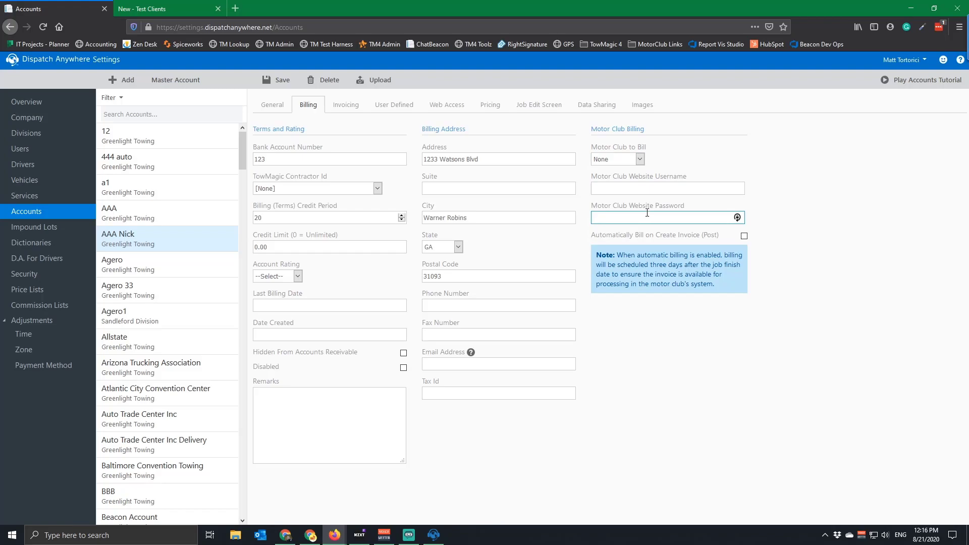
{"action": "left_click", "coordinate": [643, 187]}
Step: Switch back to the Dispatch Anywhere application, view the dispatch reports list, and open the All Lots impound list
{"action": "left_click", "coordinate": [434, 535]}
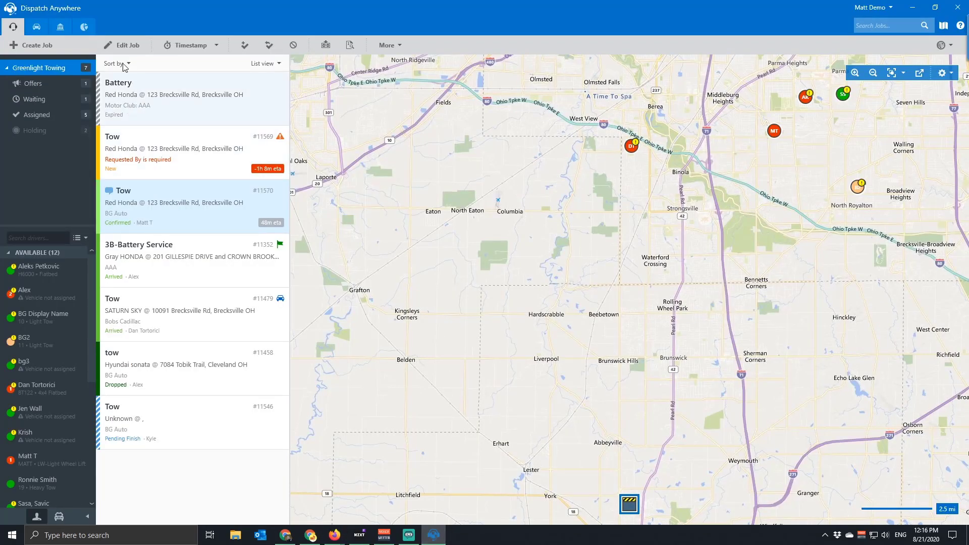
{"action": "left_click", "coordinate": [91, 28]}
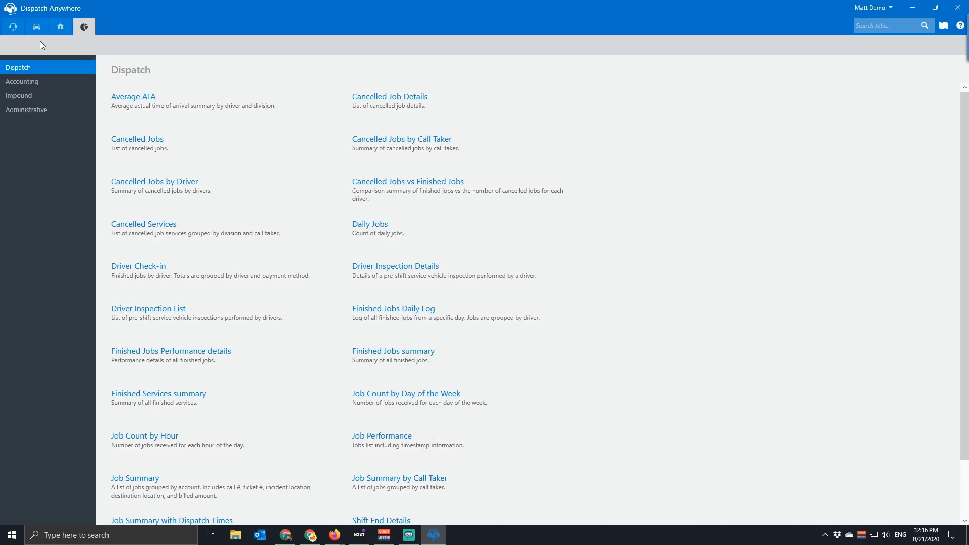
{"action": "left_click", "coordinate": [14, 29]}
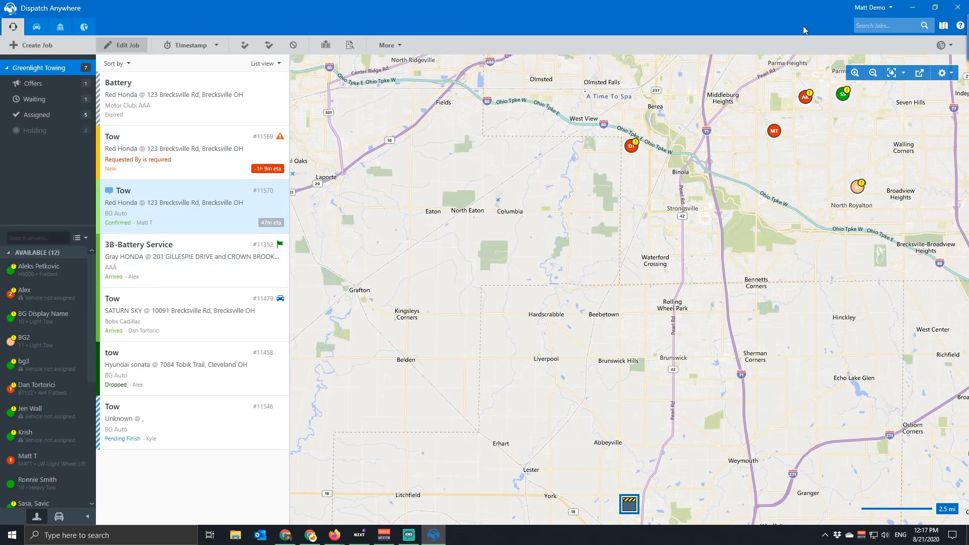
{"action": "left_click", "coordinate": [37, 26]}
{"action": "left_click", "coordinate": [302, 322]}
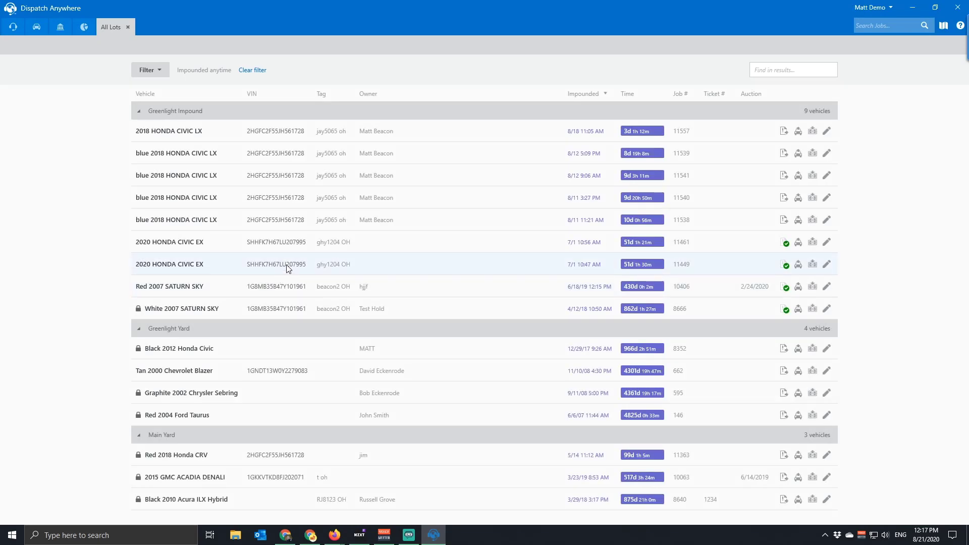
Step: Run an advanced job search for jobs billed to BG Auto with status Impounded
{"action": "left_click", "coordinate": [874, 25]}
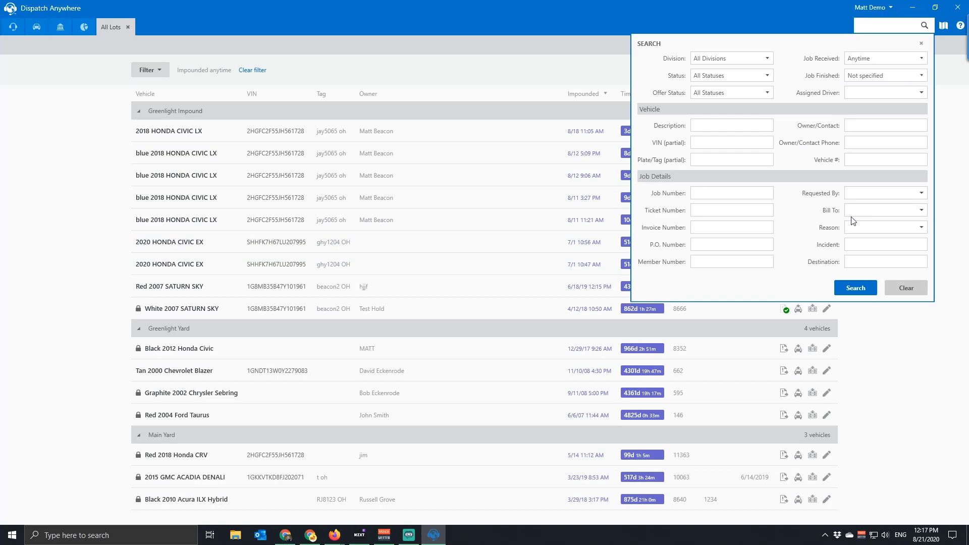
{"action": "left_click", "coordinate": [852, 211]}
{"action": "type", "text": "BG Auto"}
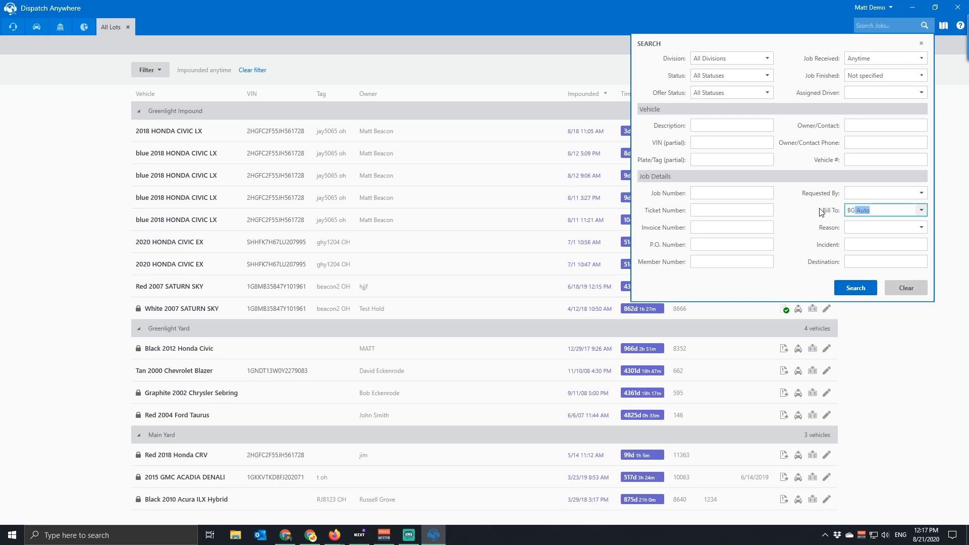
{"action": "key", "text": "Tab"}
{"action": "left_click", "coordinate": [731, 93]}
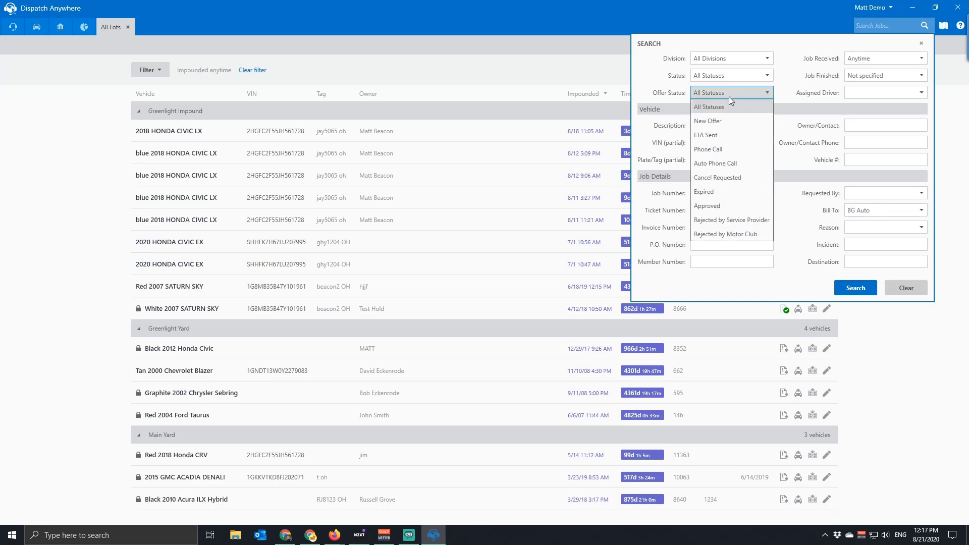
{"action": "left_click", "coordinate": [724, 78]}
{"action": "left_click", "coordinate": [724, 78]}
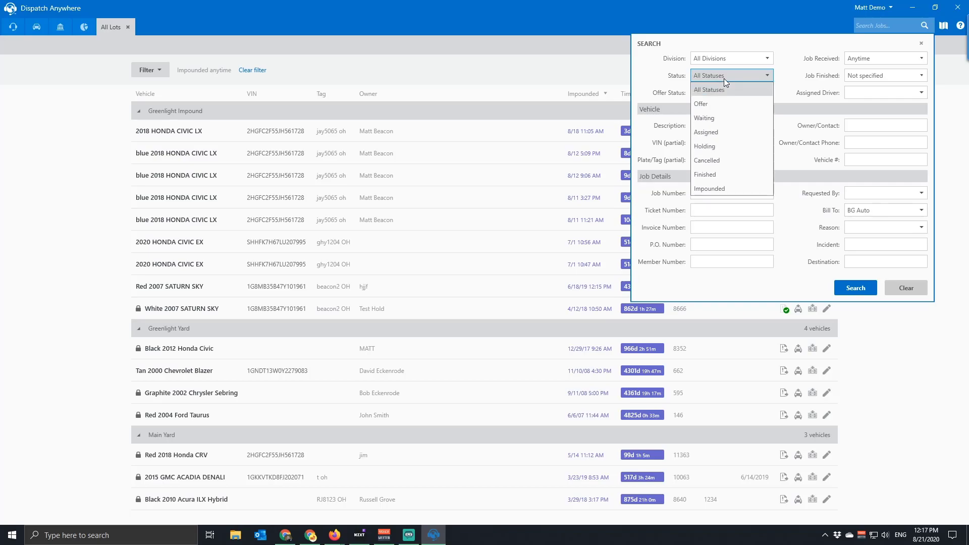
{"action": "left_click", "coordinate": [709, 189]}
{"action": "left_click", "coordinate": [856, 287]}
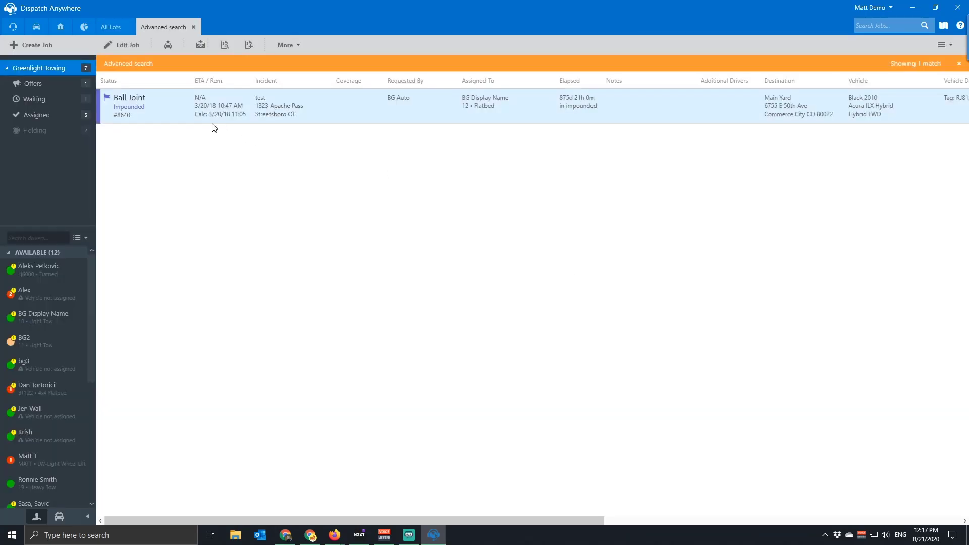
Step: Open the found Ball Joint job, turn off No Release, delete the Storage service, and save the job without closing it
{"action": "left_click", "coordinate": [171, 48]}
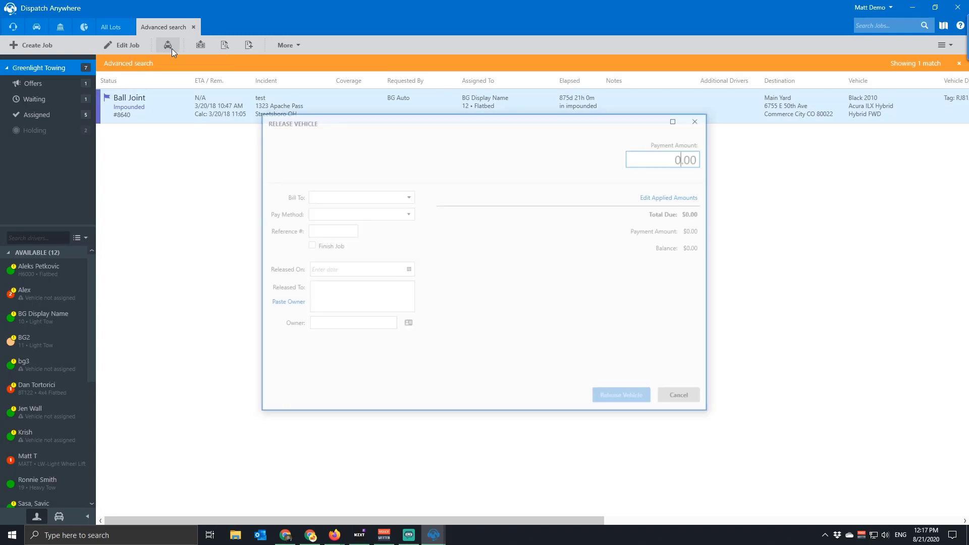
{"action": "left_click", "coordinate": [684, 398]}
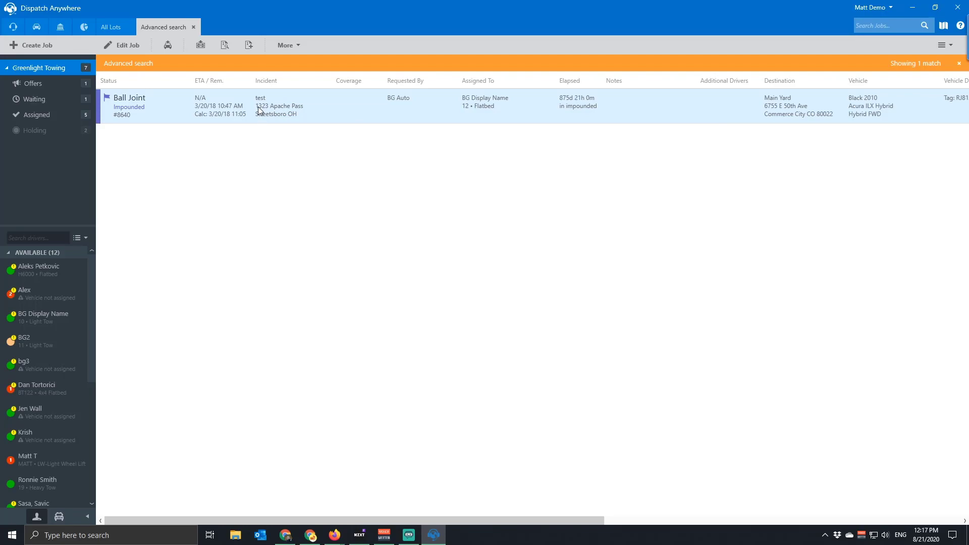
{"action": "double_click", "coordinate": [207, 113]}
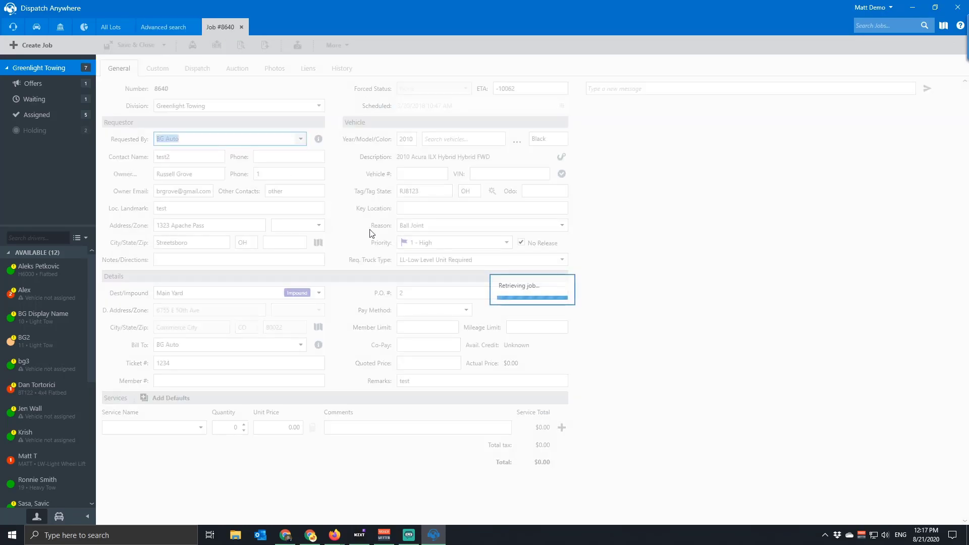
{"action": "left_click", "coordinate": [521, 242]}
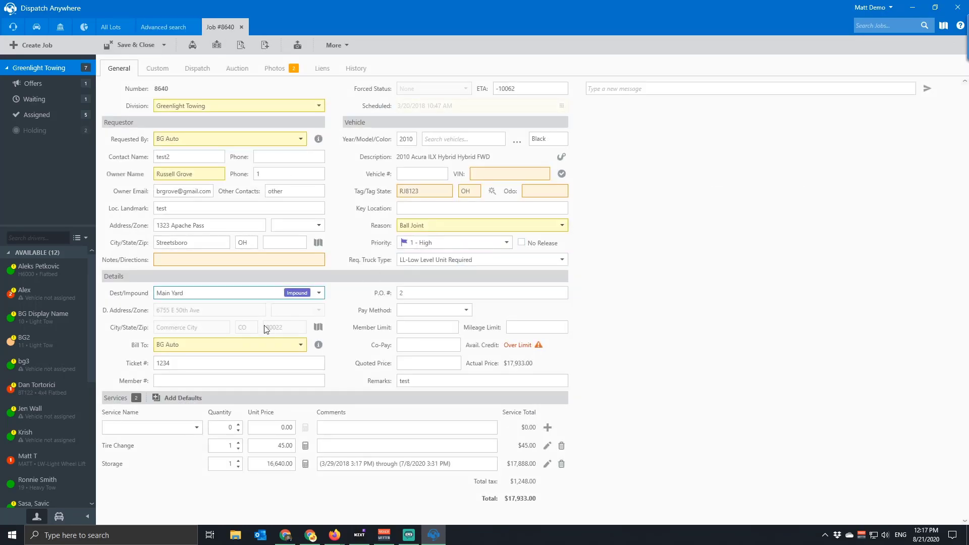
{"action": "left_click", "coordinate": [561, 464]}
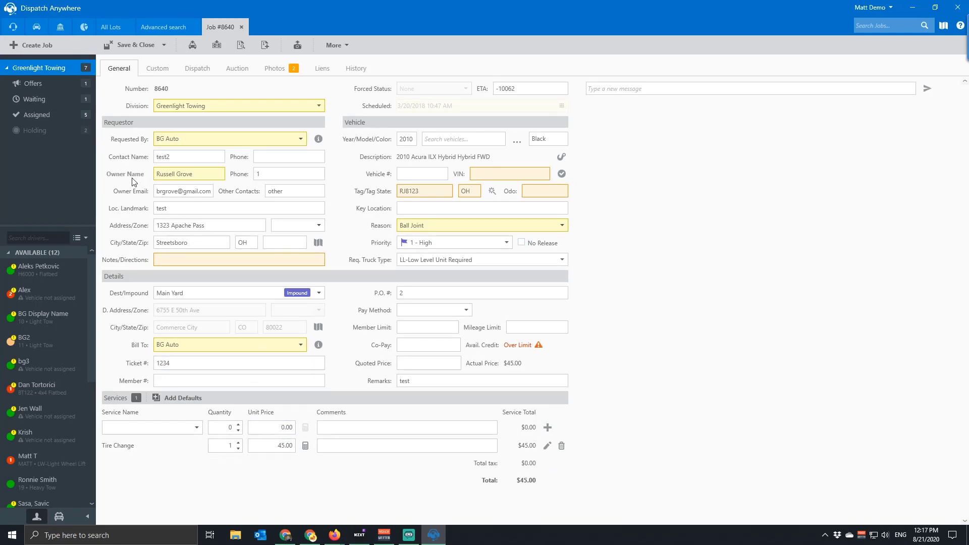
{"action": "left_click", "coordinate": [163, 51]}
{"action": "left_click", "coordinate": [154, 62]}
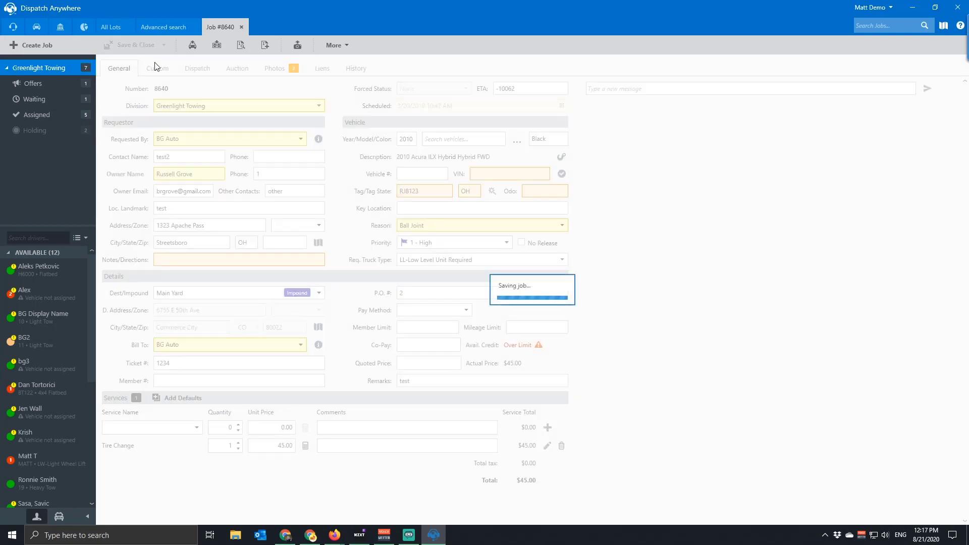
Step: Release the impounded vehicle with pay method Cash and the owner pasted into Released To, and close the receipt
{"action": "left_click", "coordinate": [191, 48]}
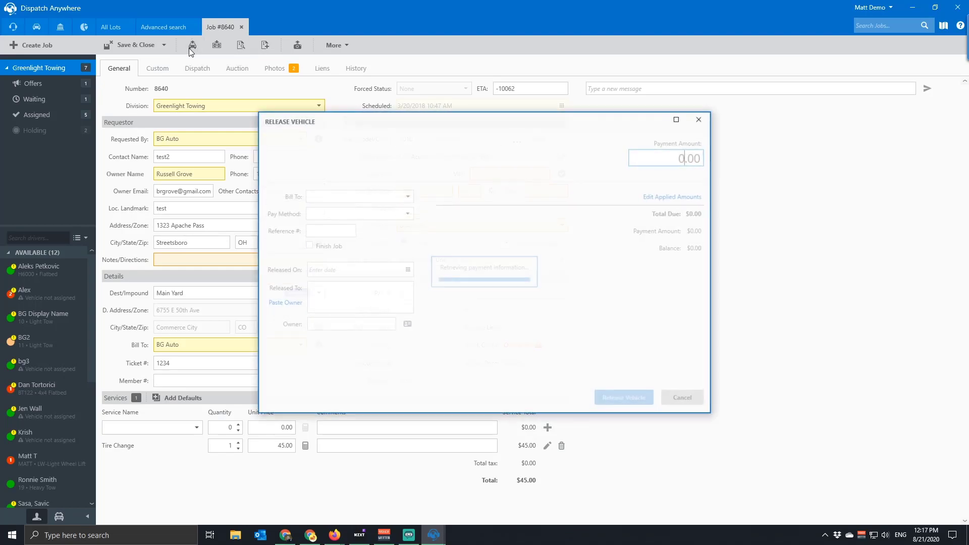
{"action": "left_click", "coordinate": [462, 314]}
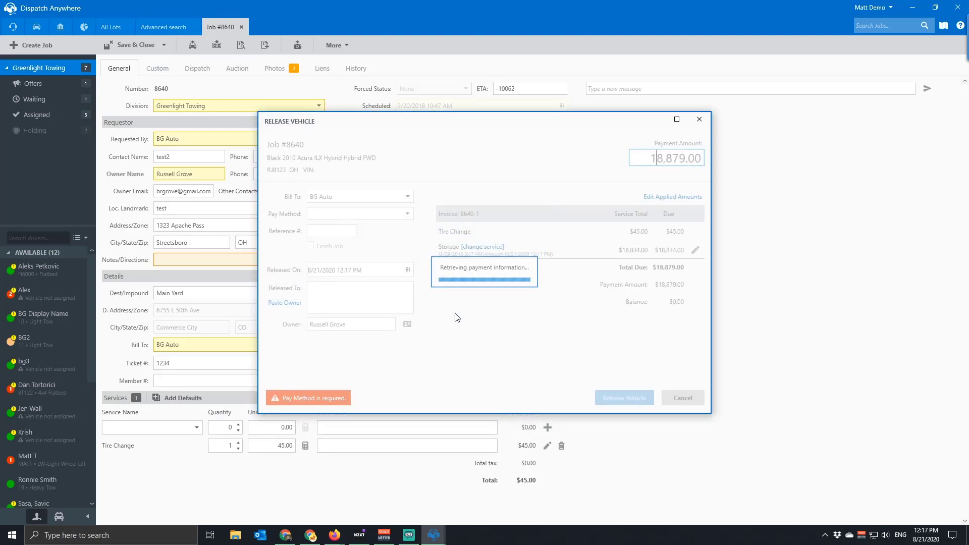
{"action": "left_click", "coordinate": [400, 214]}
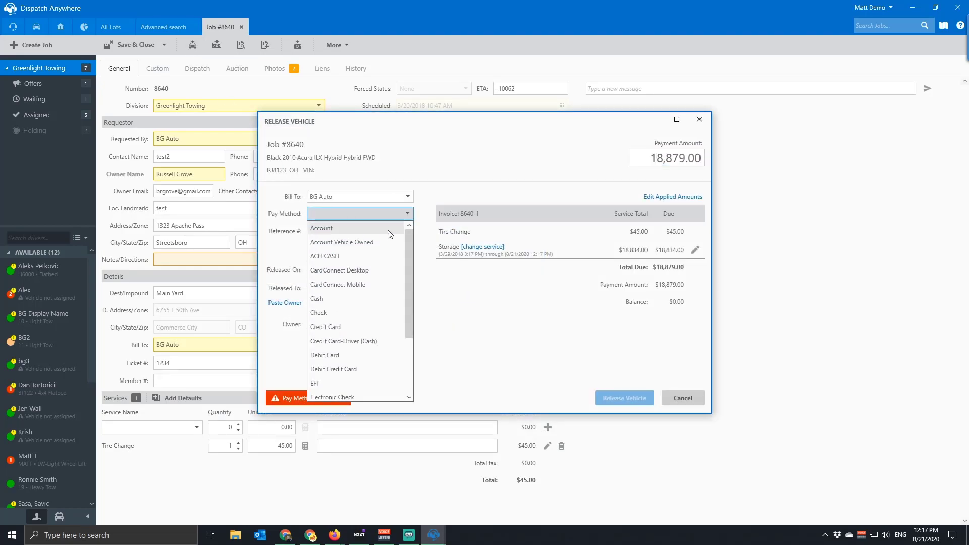
{"action": "left_click", "coordinate": [333, 300]}
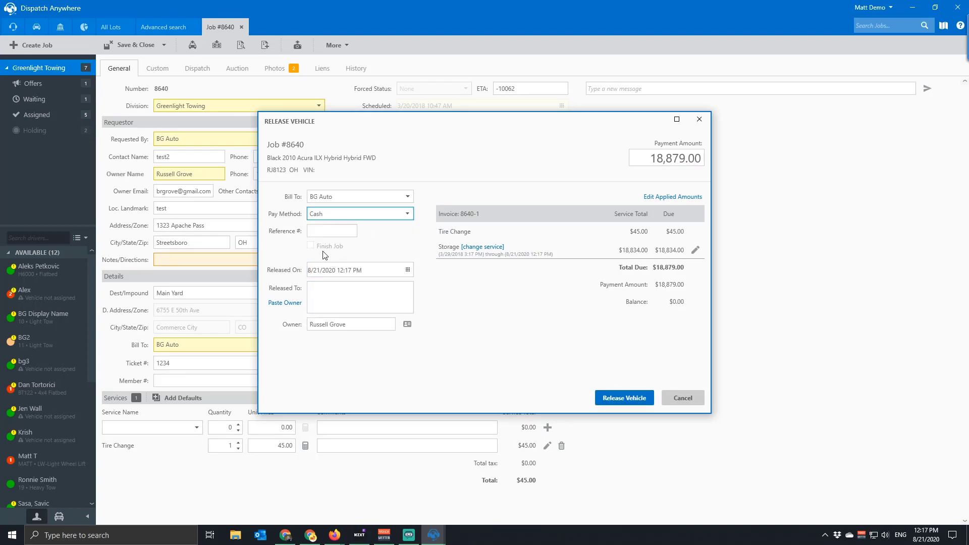
{"action": "left_click", "coordinate": [286, 303]}
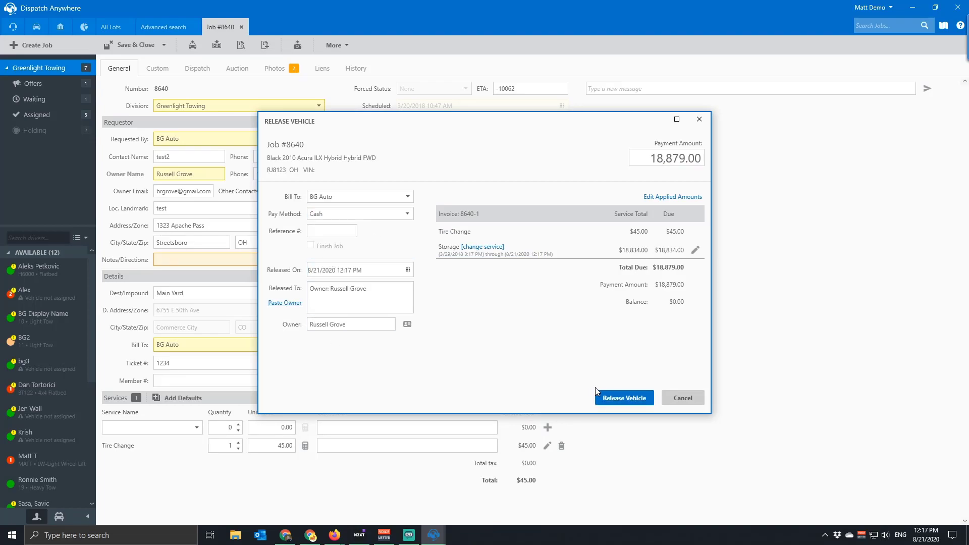
{"action": "left_click", "coordinate": [611, 396]}
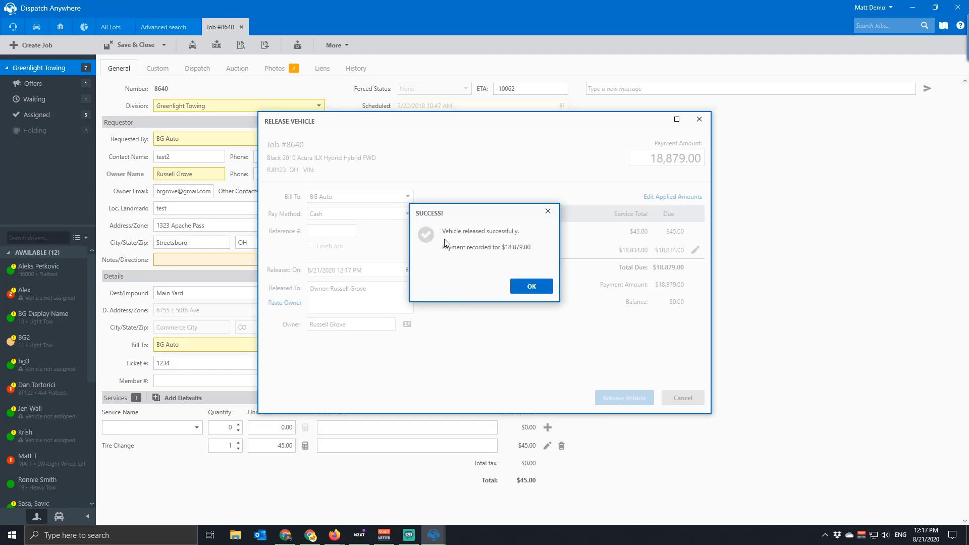
{"action": "left_click", "coordinate": [524, 291]}
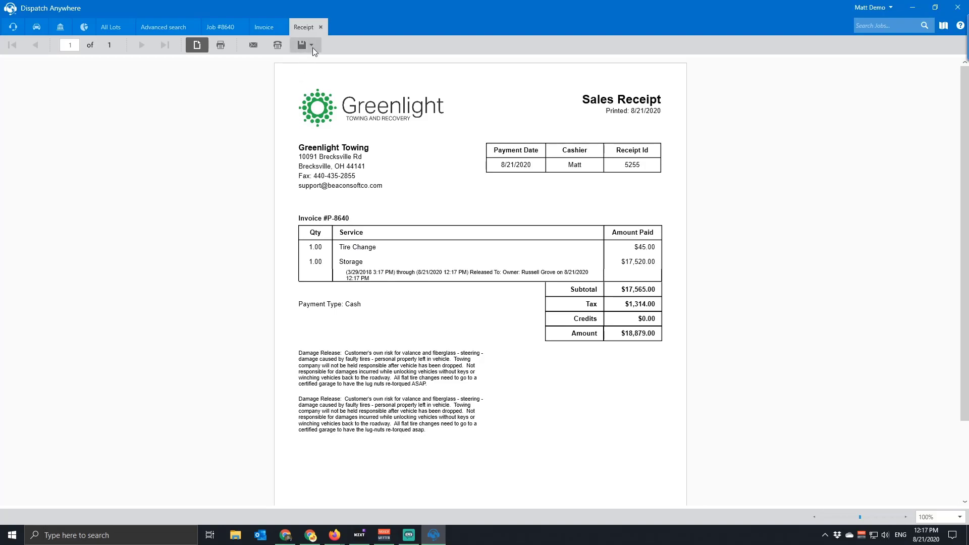
{"action": "left_click", "coordinate": [321, 26]}
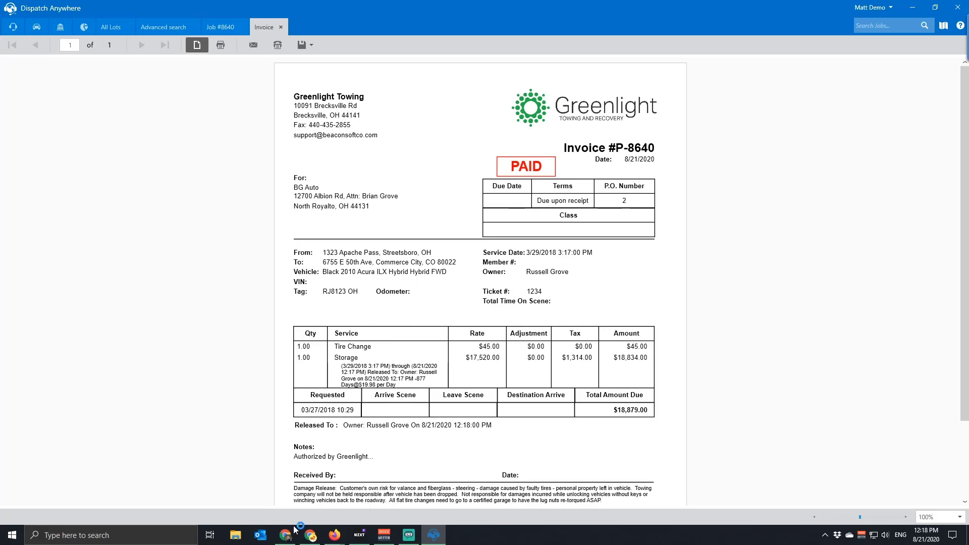
Step: Switch to the Settings site in Firefox and open the Invoicing settings of the BG Auto account
{"action": "mouse_move", "coordinate": [335, 536]}
{"action": "left_click", "coordinate": [331, 516]}
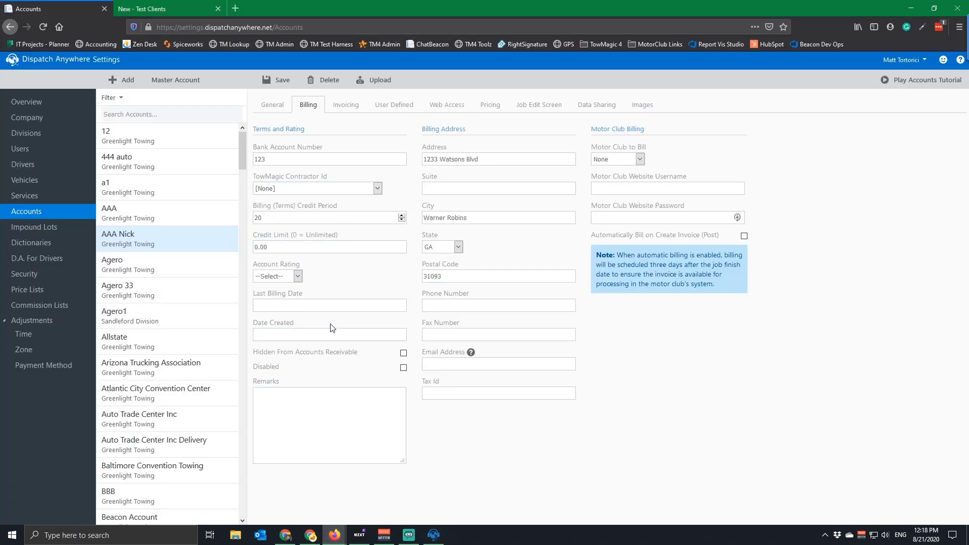
{"action": "scroll", "coordinate": [139, 394], "scroll_direction": "down", "scroll_amount": 5}
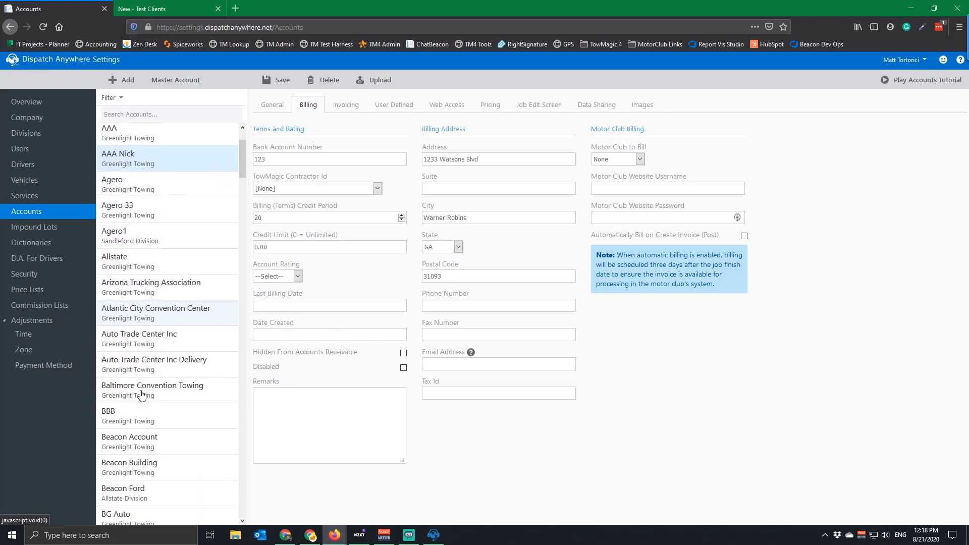
{"action": "left_click", "coordinate": [148, 453]}
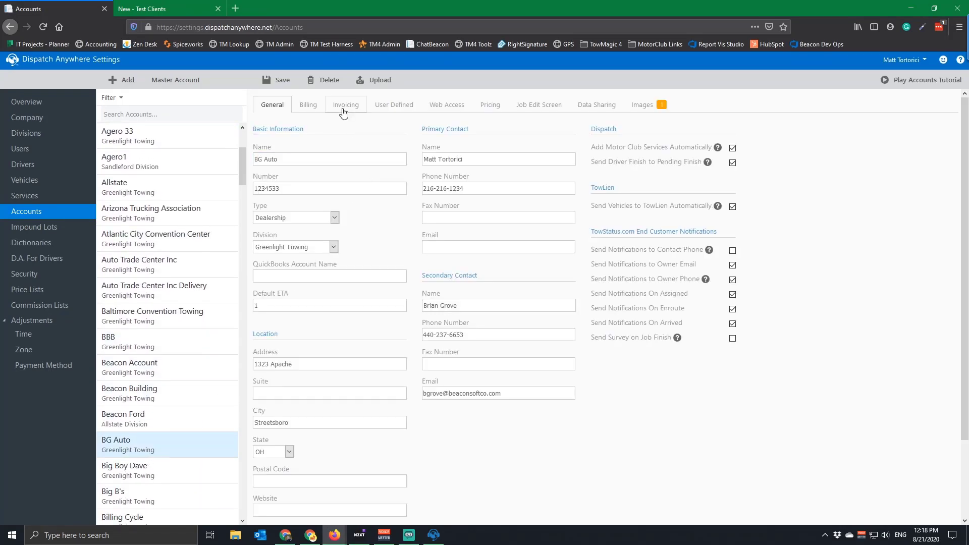
{"action": "left_click", "coordinate": [343, 109]}
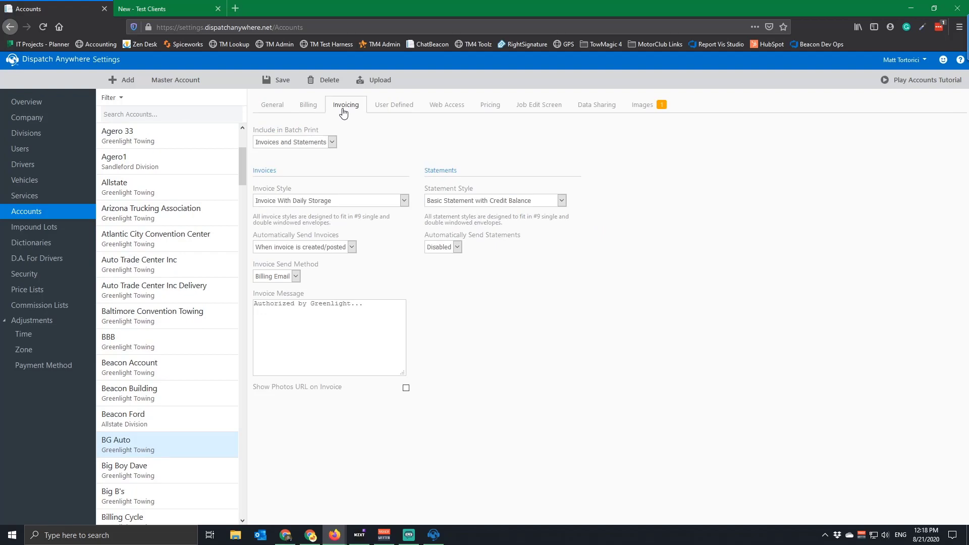
Step: Review the invoice style options, keeping Invoice With Daily Storage, and view the statement styles including Basic Statement with Credit Balance
{"action": "left_click", "coordinate": [405, 201]}
{"action": "mouse_move", "coordinate": [409, 277]}
{"action": "left_mouse_down"}
{"action": "mouse_move", "coordinate": [405, 214]}
{"action": "mouse_move", "coordinate": [403, 268]}
{"action": "left_mouse_up"}
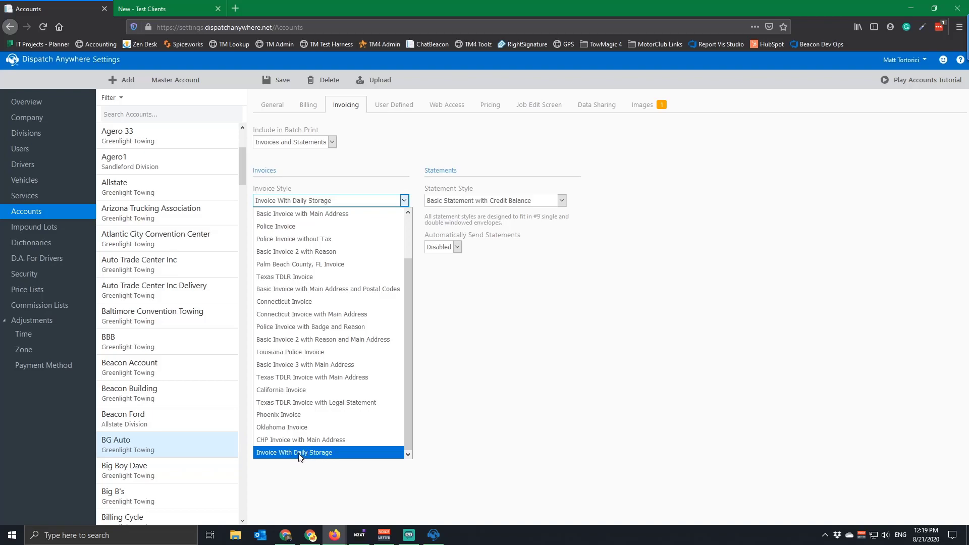
{"action": "left_click", "coordinate": [565, 404]}
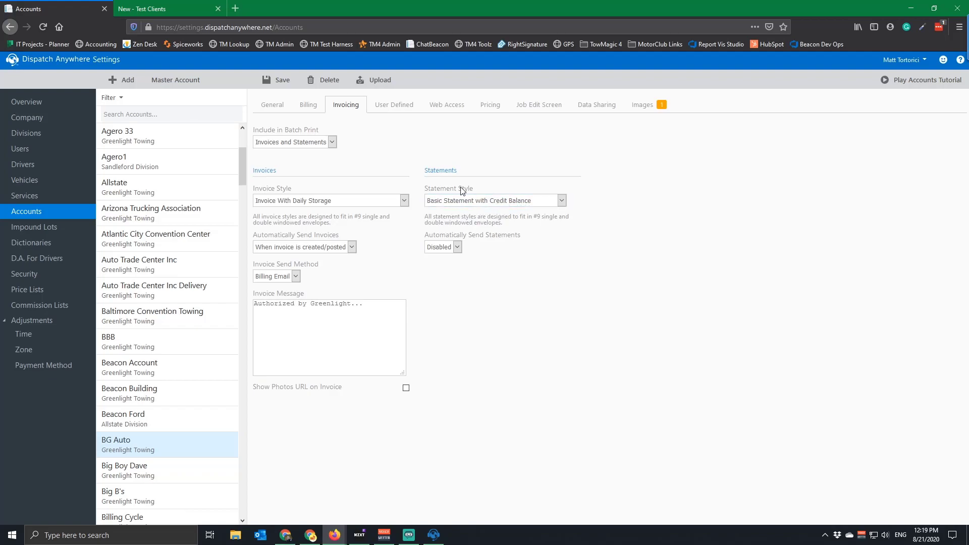
{"action": "left_click", "coordinate": [497, 203]}
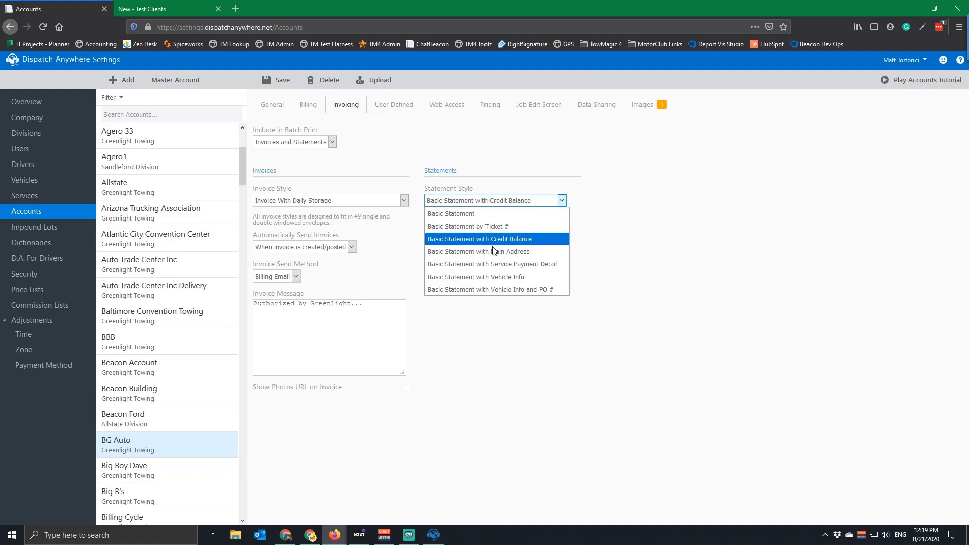
Step: Switch back to the Dispatch Anywhere application and run the accounting Statement report for the BG Auto account
{"action": "left_click", "coordinate": [434, 535]}
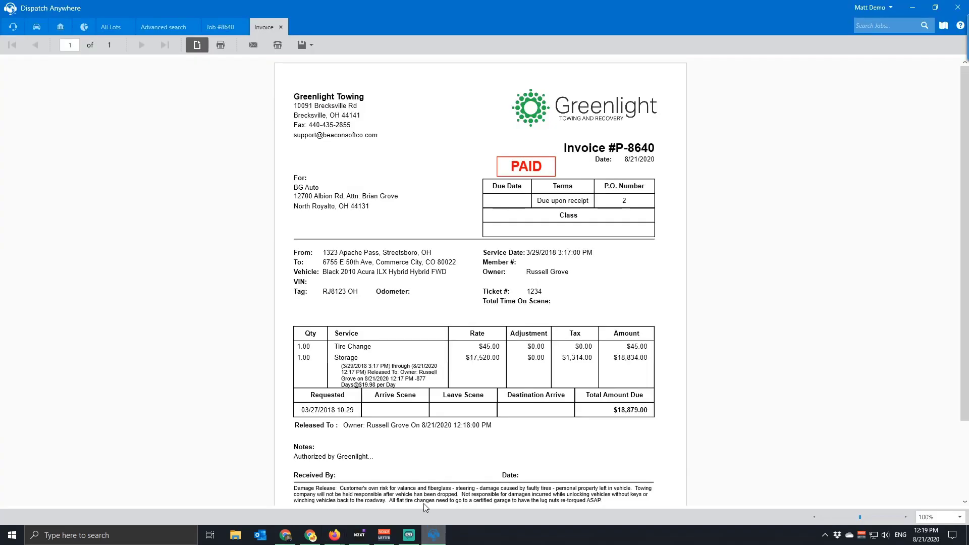
{"action": "left_click", "coordinate": [61, 27]}
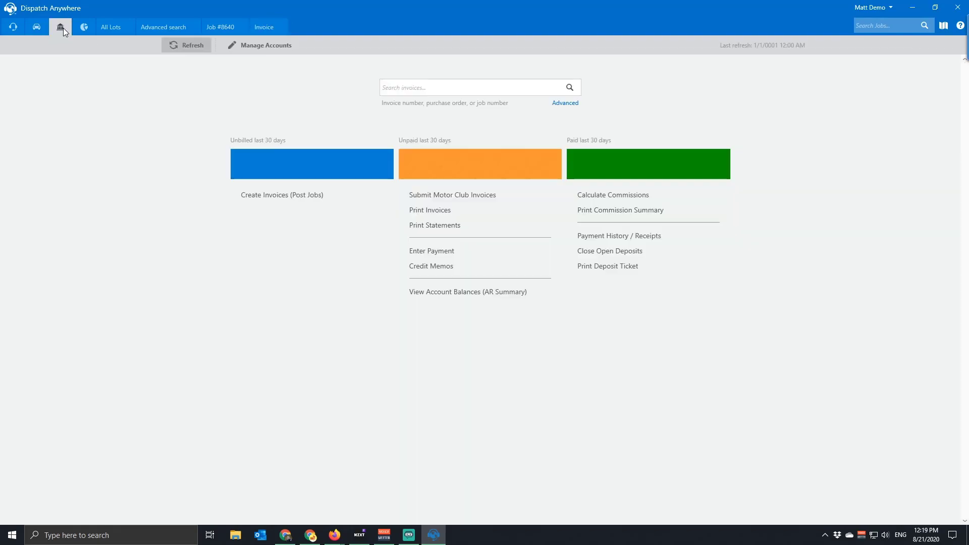
{"action": "left_click", "coordinate": [433, 228]}
{"action": "left_click", "coordinate": [133, 172]}
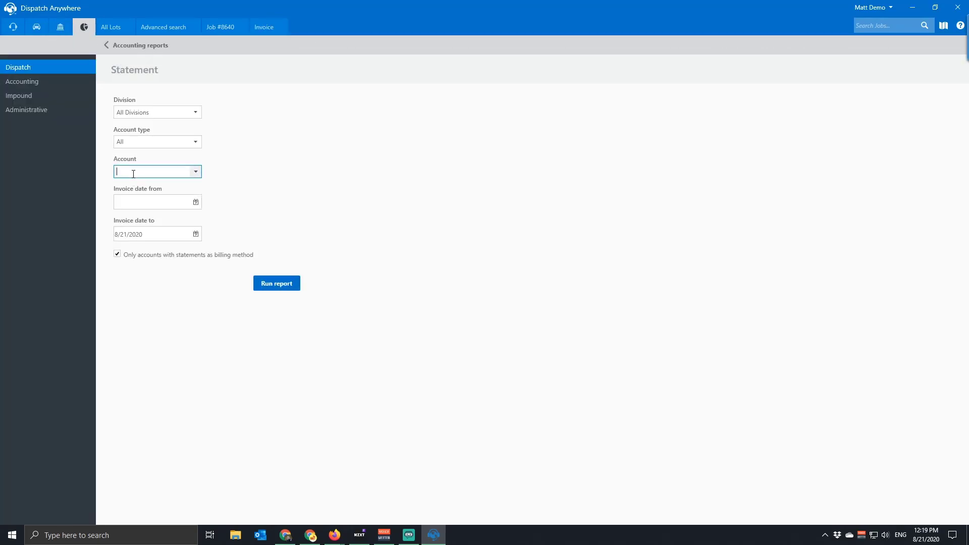
{"action": "type", "text": "BG Auto"}
{"action": "key", "text": "Tab"}
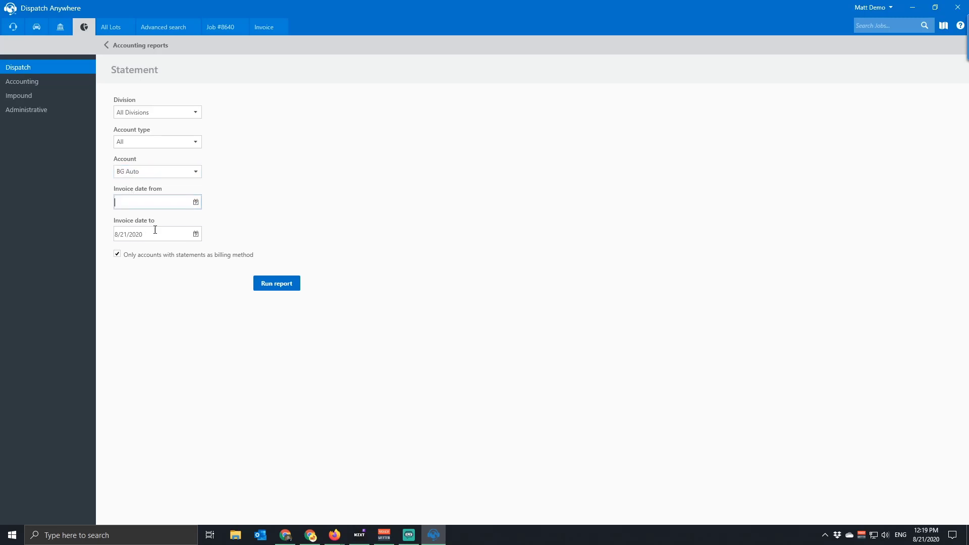
{"action": "left_click", "coordinate": [279, 285]}
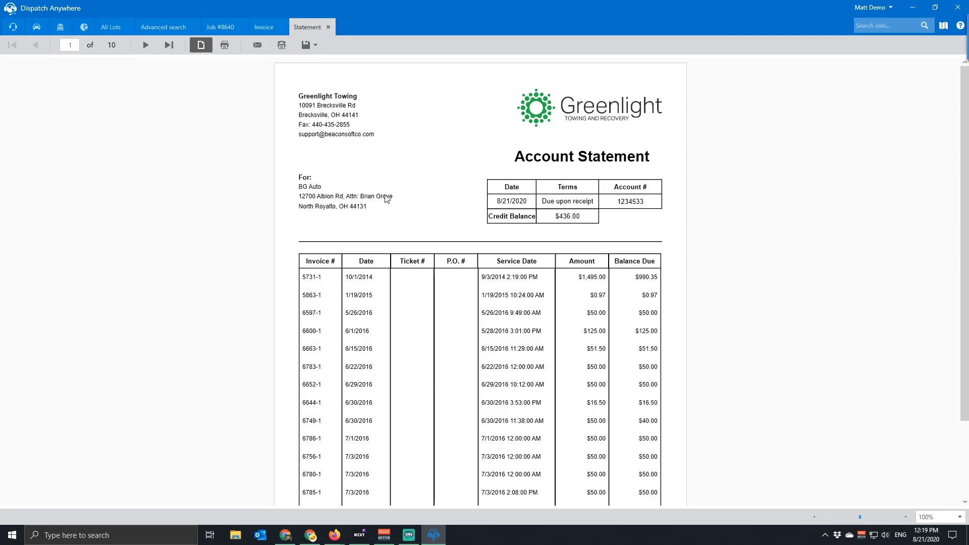
Step: Close the open statement, invoice, job, advanced search and All Lots views, and open the list of Impound reports
{"action": "left_click", "coordinate": [328, 27]}
{"action": "left_click", "coordinate": [272, 30]}
{"action": "left_click", "coordinate": [281, 29]}
{"action": "left_click", "coordinate": [240, 29]}
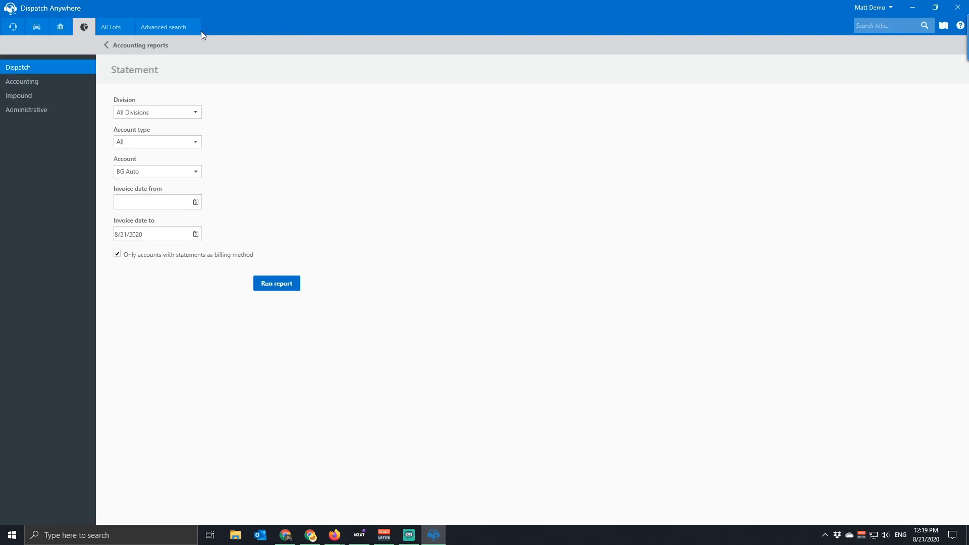
{"action": "left_click", "coordinate": [195, 32]}
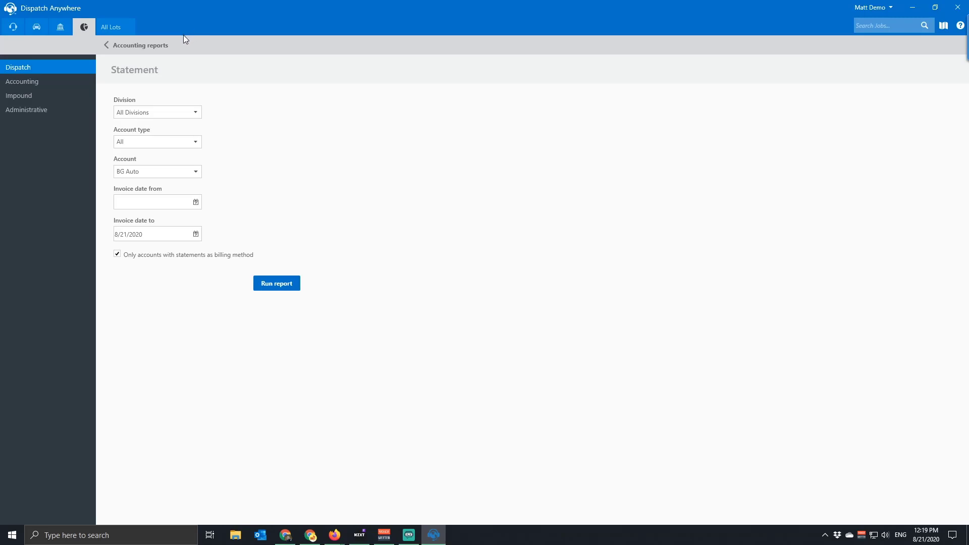
{"action": "left_click", "coordinate": [118, 26]}
{"action": "left_click", "coordinate": [129, 26]}
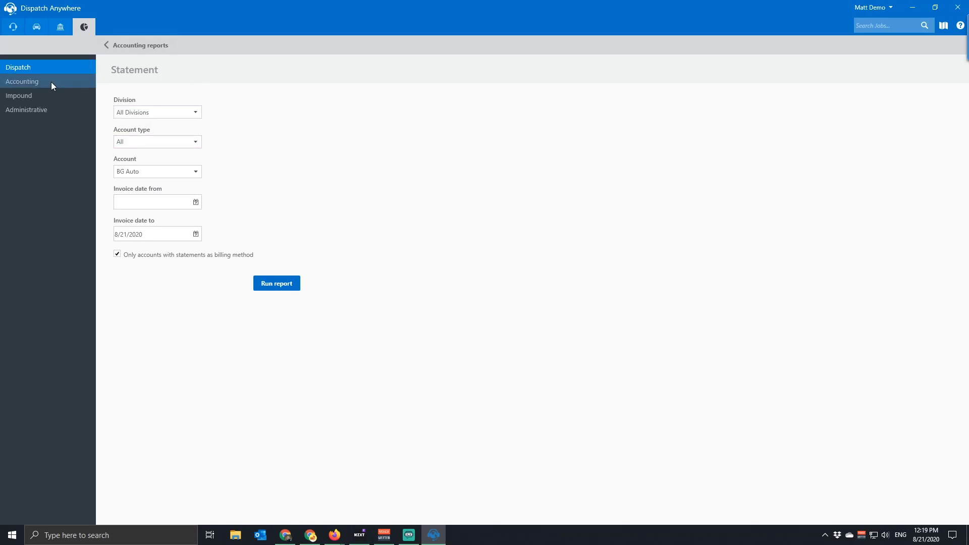
{"action": "left_click", "coordinate": [45, 98]}
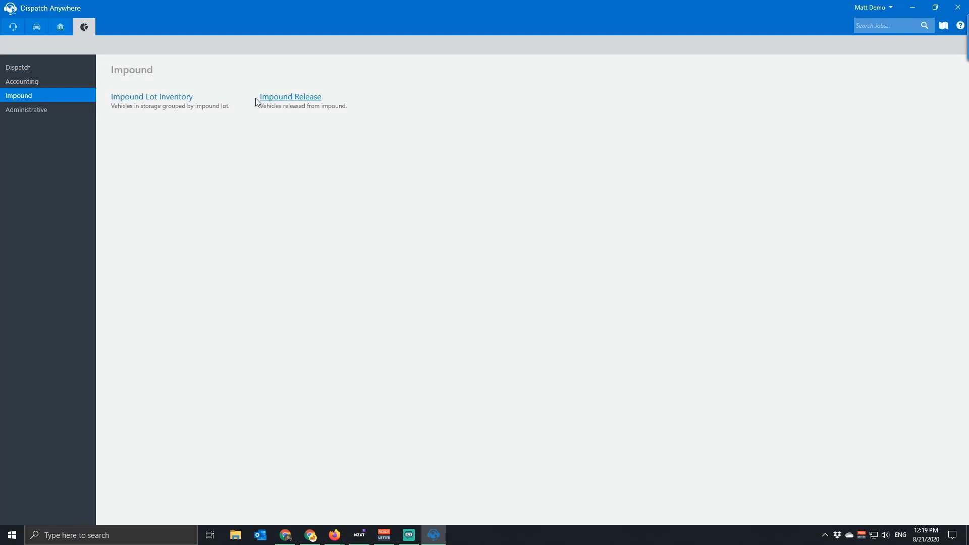
Step: Run the Impound Lot Inventory report for all divisions with its default date range, and close the report
{"action": "left_click", "coordinate": [166, 99]}
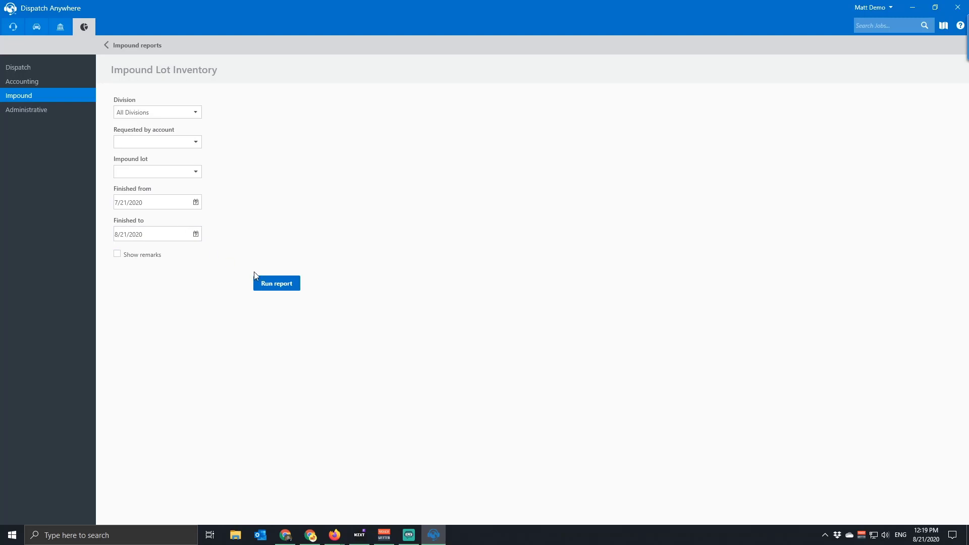
{"action": "left_click", "coordinate": [277, 281]}
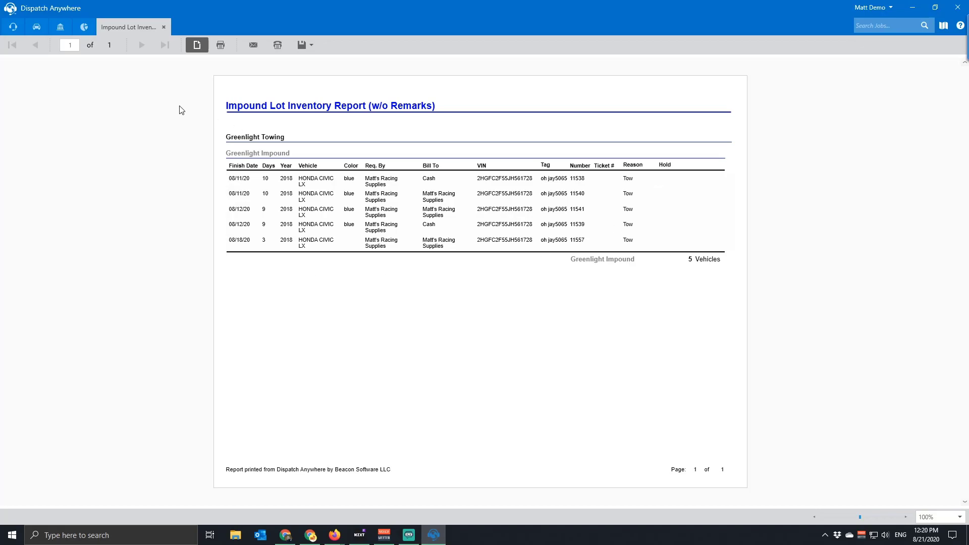
{"action": "left_click", "coordinate": [164, 28]}
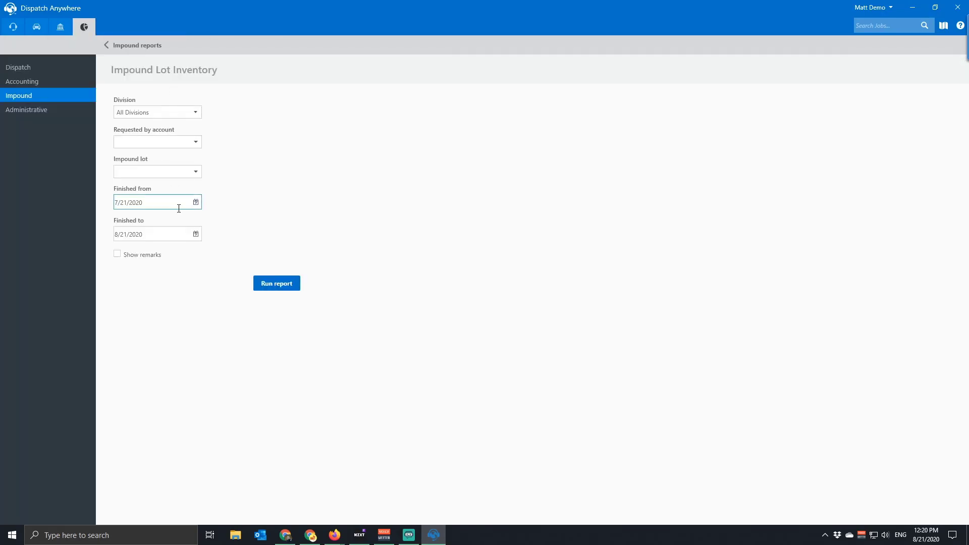
Step: Set the Impound Lot Inventory report's Finished from date to 1/1/2020, run it again and close the report
{"action": "left_click", "coordinate": [195, 201]}
{"action": "left_click", "coordinate": [122, 217]}
{"action": "left_click", "coordinate": [121, 217]}
{"action": "left_click", "coordinate": [122, 217]}
{"action": "left_click", "coordinate": [121, 217]}
{"action": "left_click", "coordinate": [122, 217]}
{"action": "left_click", "coordinate": [121, 217]}
{"action": "left_click", "coordinate": [183, 242]}
{"action": "key", "text": "Return"}
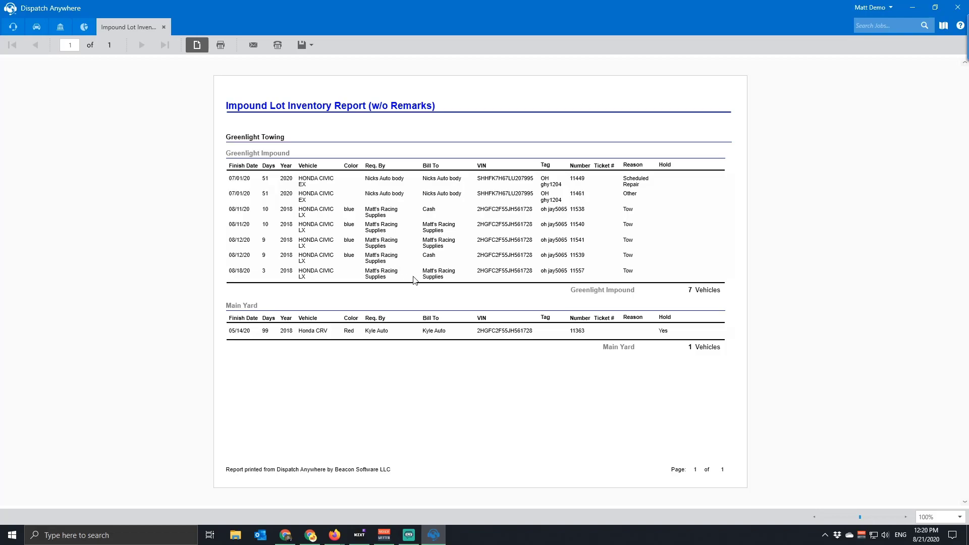
{"action": "left_click", "coordinate": [162, 28]}
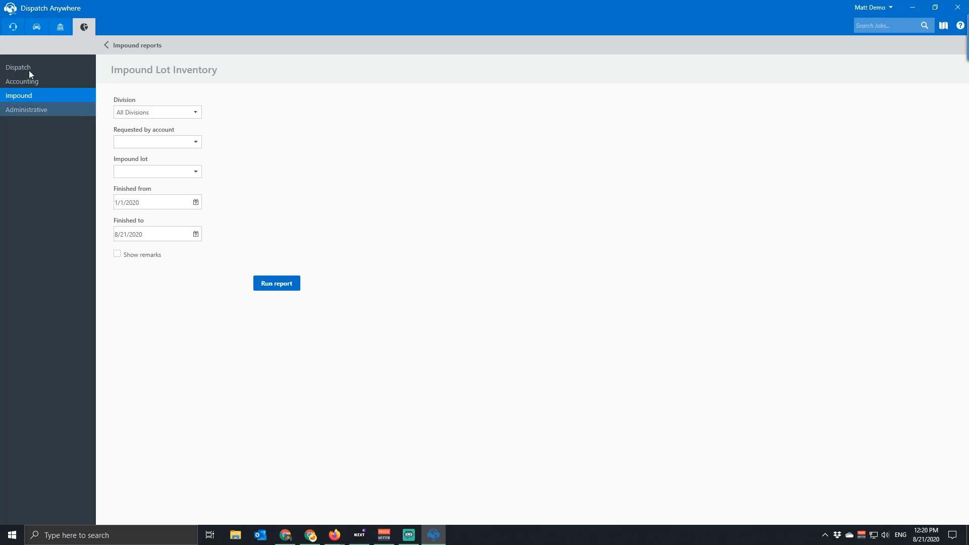
Step: Bring the v4.75 release notes into view, and open the history of the Saturn Sky tow job from the dispatch list
{"action": "left_click_drag", "start_coordinate": [0, 10], "coordinate": [632, 63]}
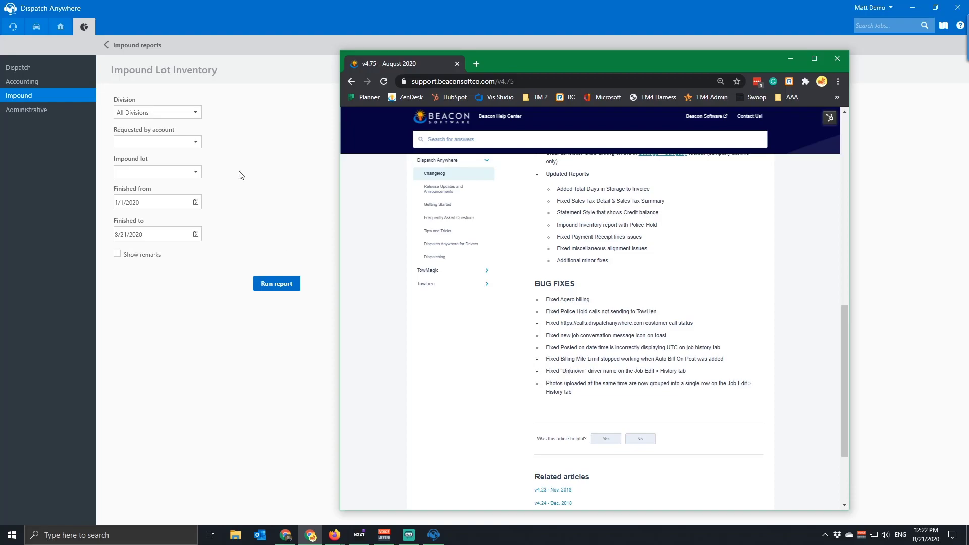
{"action": "left_click", "coordinate": [13, 29]}
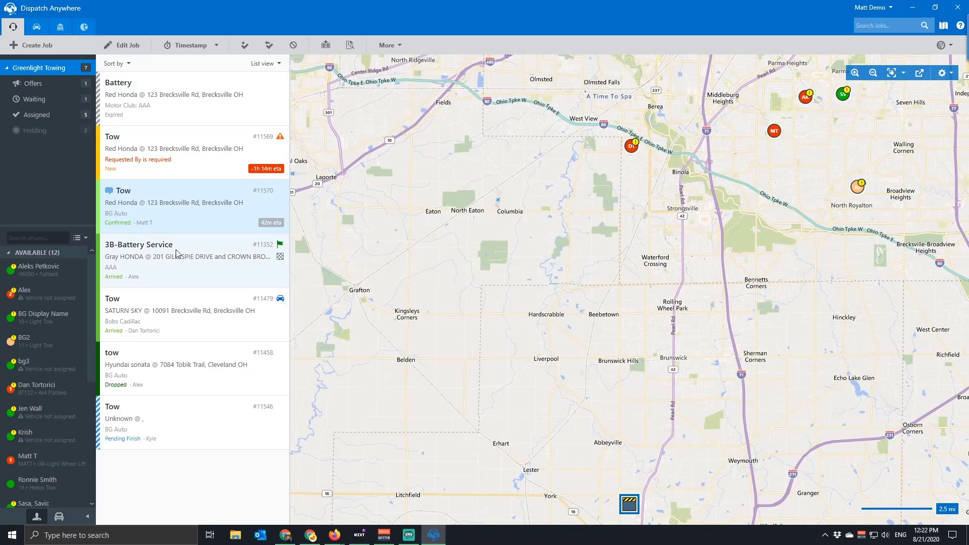
{"action": "left_click", "coordinate": [169, 327]}
{"action": "double_click", "coordinate": [170, 326]}
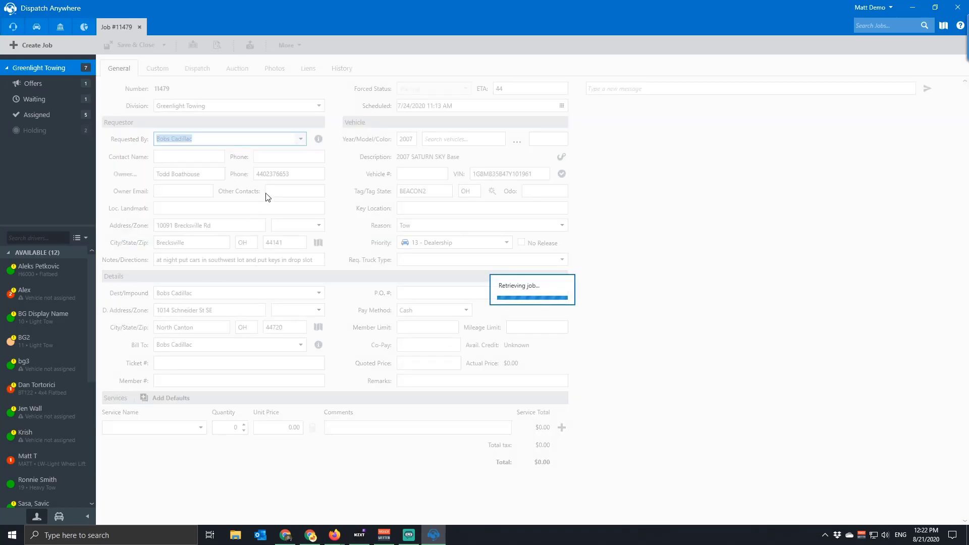
{"action": "left_click", "coordinate": [342, 68]}
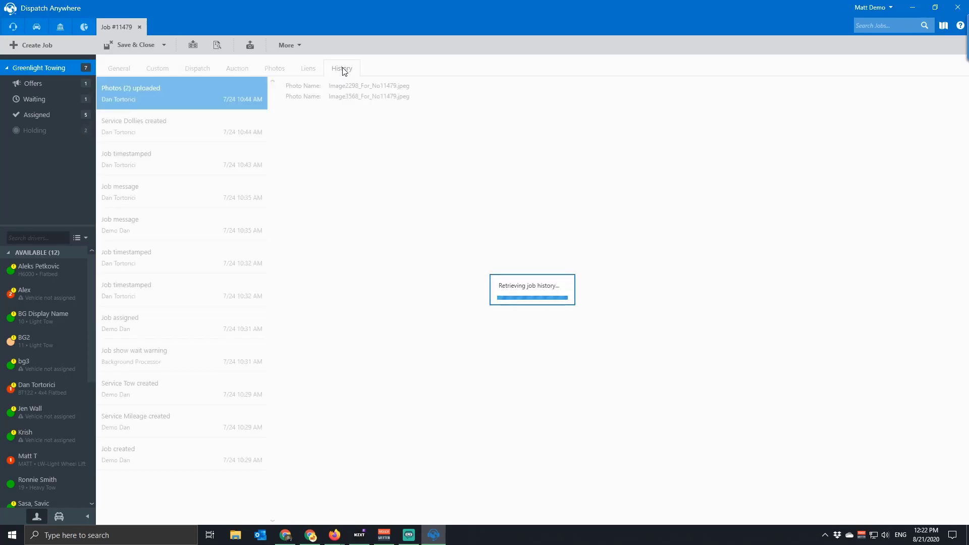
Step: Inspect the Service Dollies created, 10:32 AM timestamp and photo upload entries in the job history, checking them against the v4.75 release notes
{"action": "left_click", "coordinate": [118, 137]}
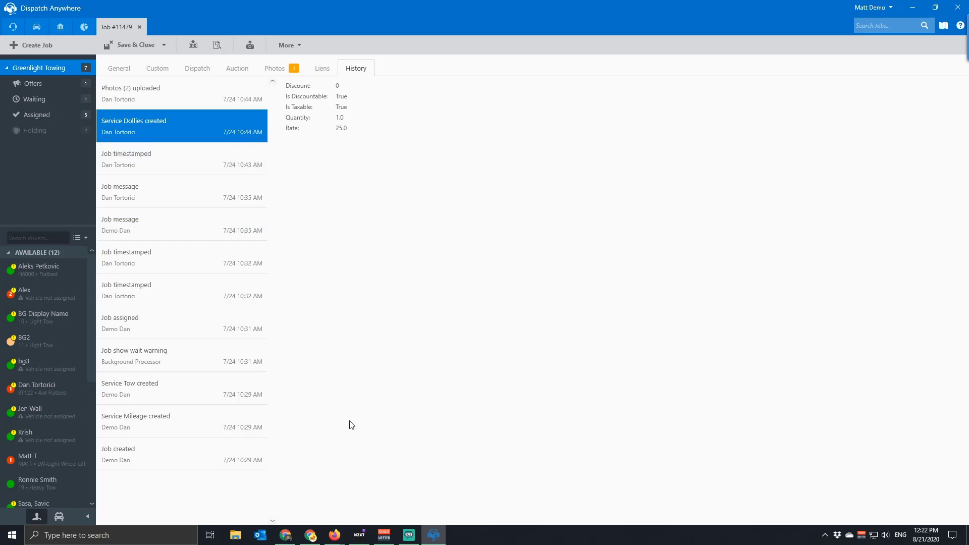
{"action": "left_click", "coordinate": [309, 536]}
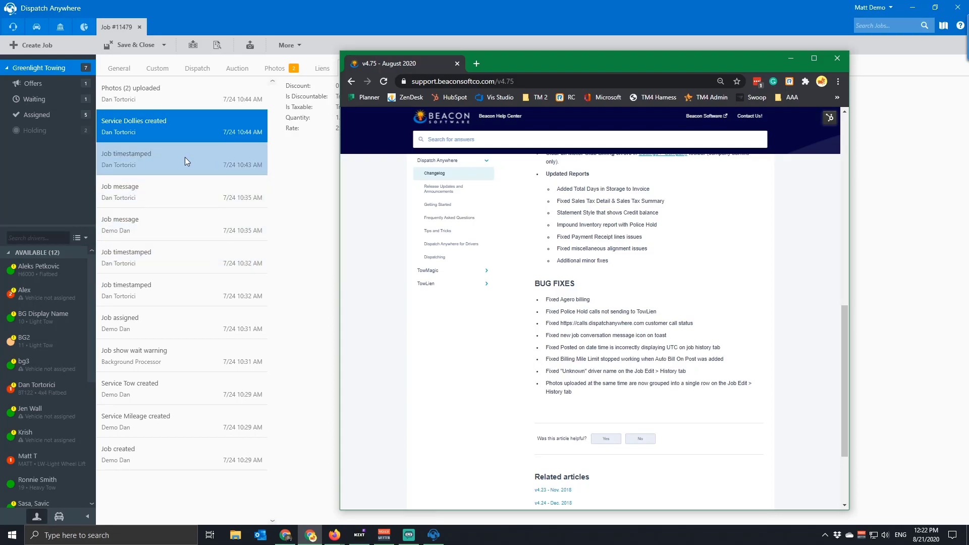
{"action": "left_click", "coordinate": [141, 244]}
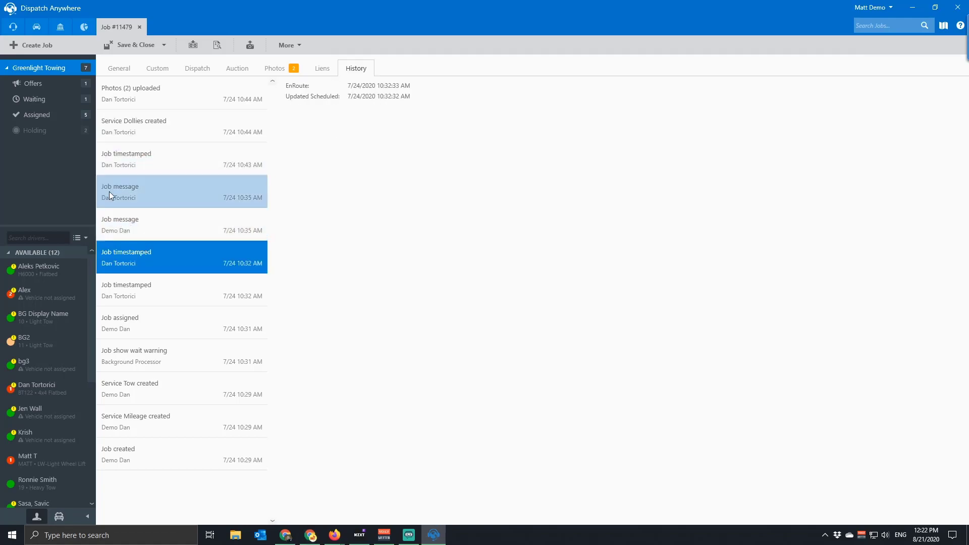
{"action": "left_click", "coordinate": [131, 96]}
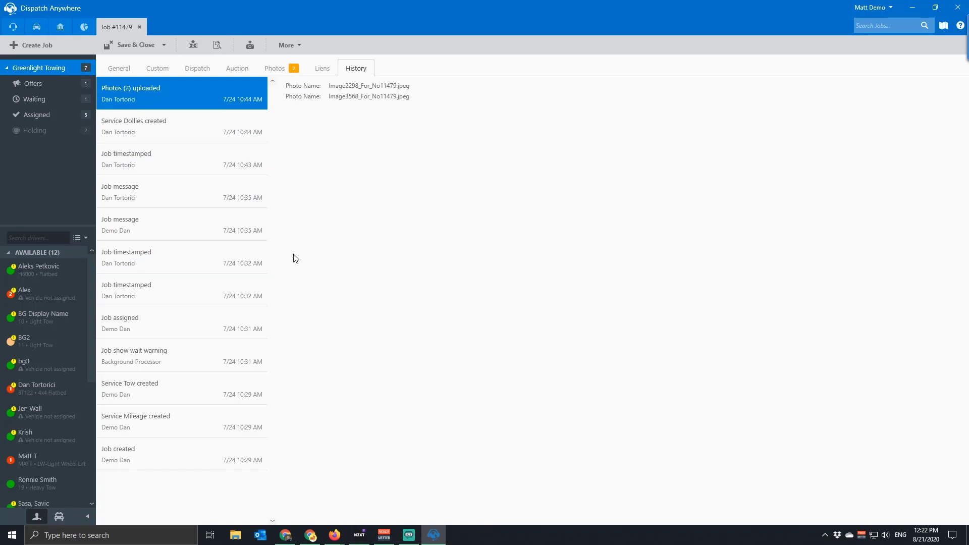
Step: View the job's photos and history again, and return to its general details
{"action": "left_click", "coordinate": [281, 71]}
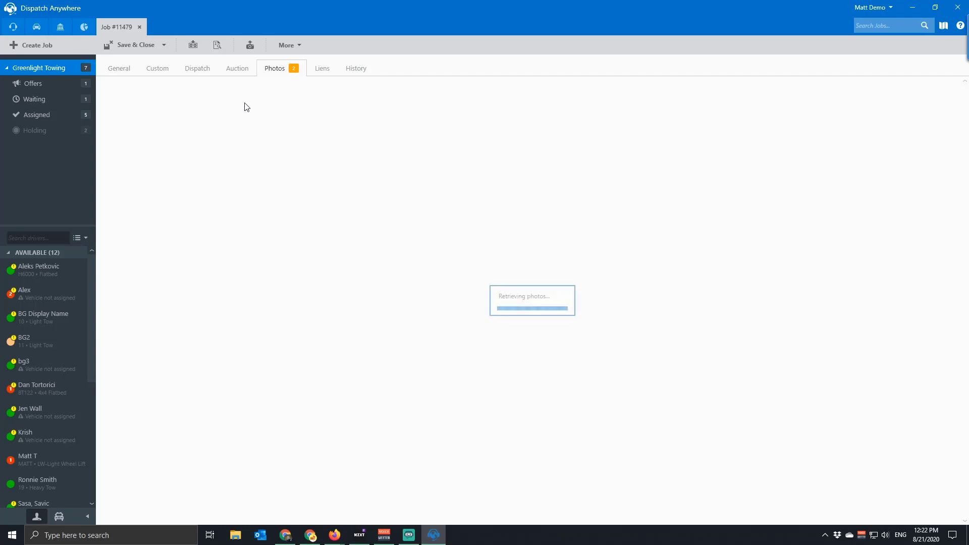
{"action": "left_click", "coordinate": [347, 69]}
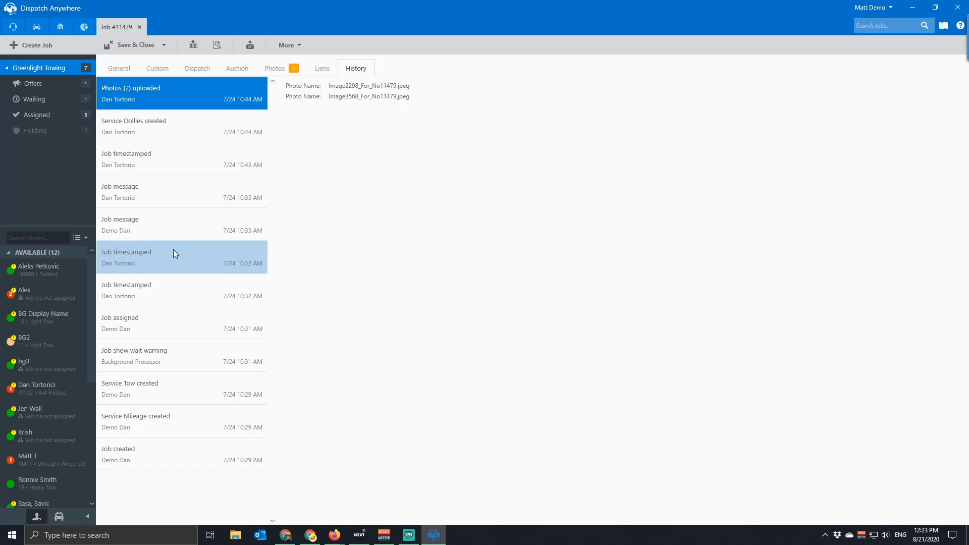
{"action": "left_click", "coordinate": [112, 69]}
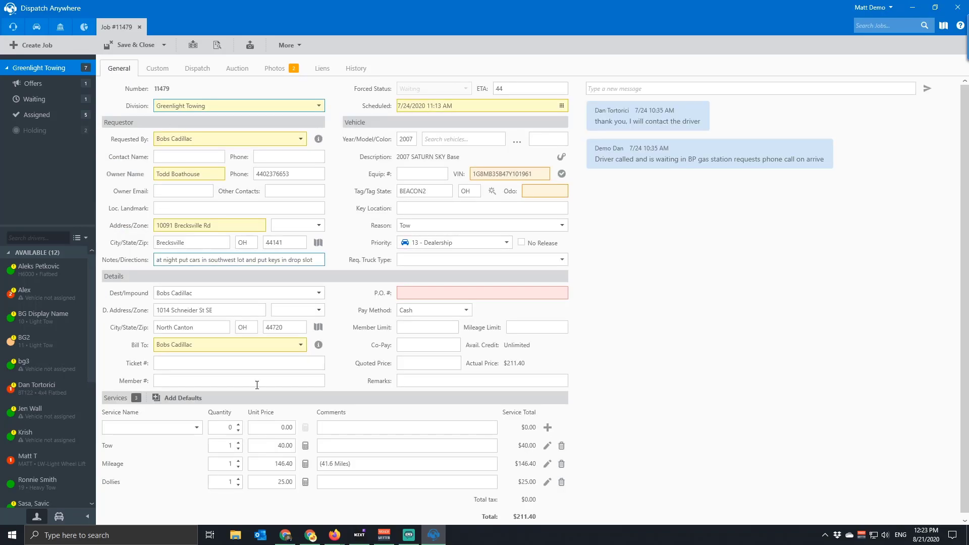
Step: Switch to the v4.75 release notes in Chrome, review the New Features section, and minimize the browser window
{"action": "left_click", "coordinate": [310, 535]}
{"action": "scroll", "coordinate": [494, 329], "scroll_direction": "up", "scroll_amount": 3}
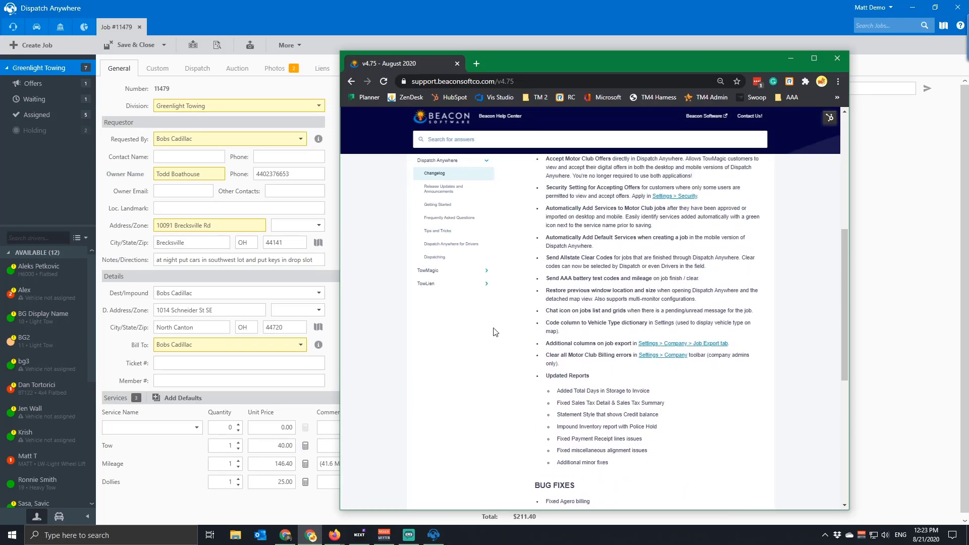
{"action": "scroll", "coordinate": [494, 331], "scroll_direction": "up", "scroll_amount": 1}
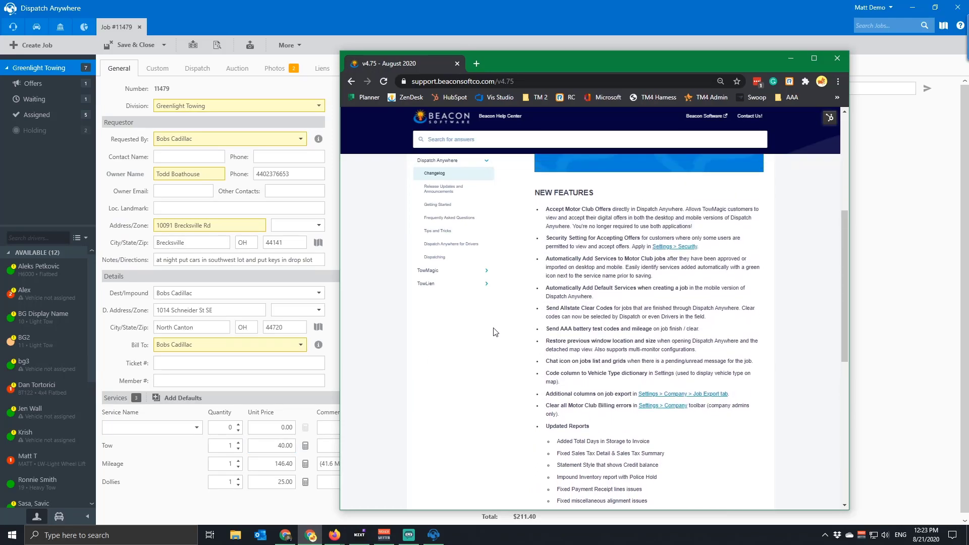
{"action": "scroll", "coordinate": [495, 331], "scroll_direction": "up", "scroll_amount": 1}
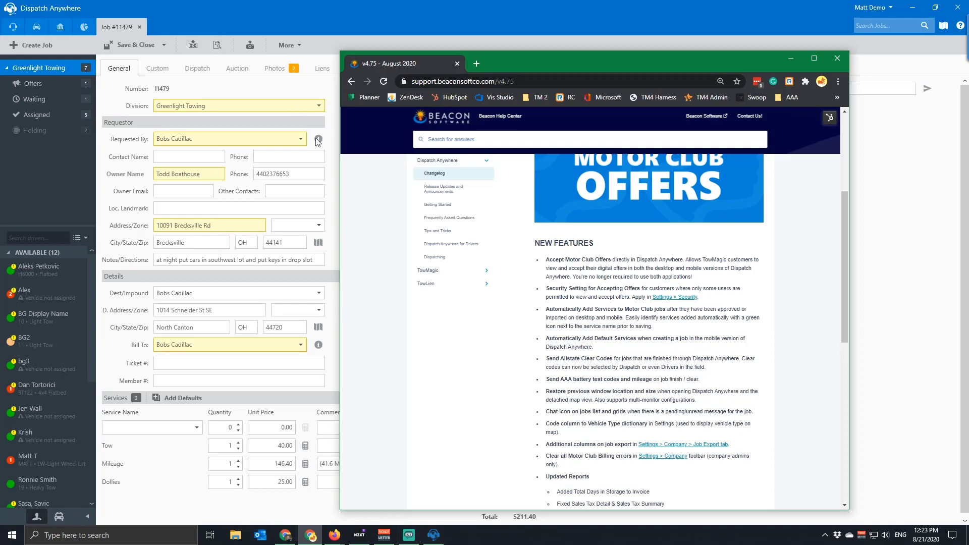
{"action": "left_click_drag", "start_coordinate": [488, 58], "coordinate": [464, 42]}
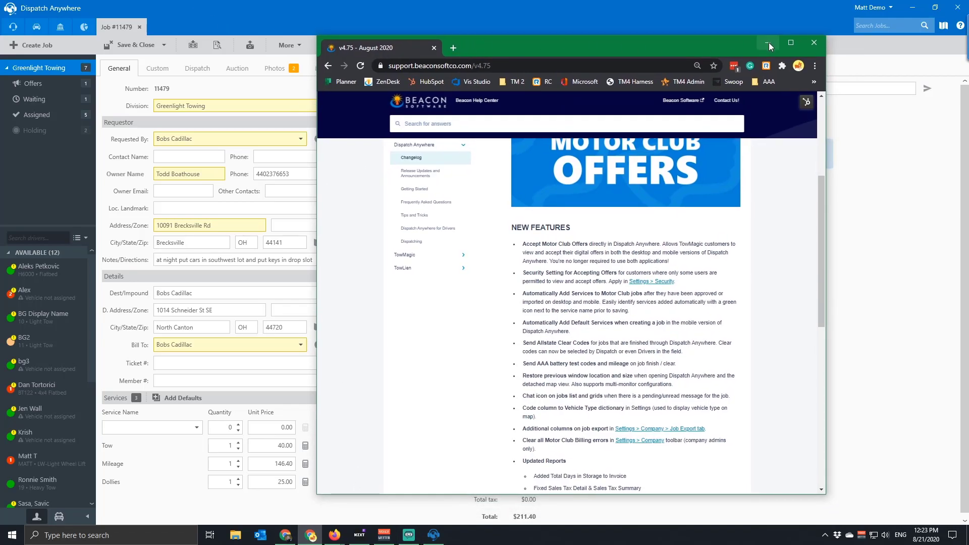
{"action": "left_click", "coordinate": [768, 42]}
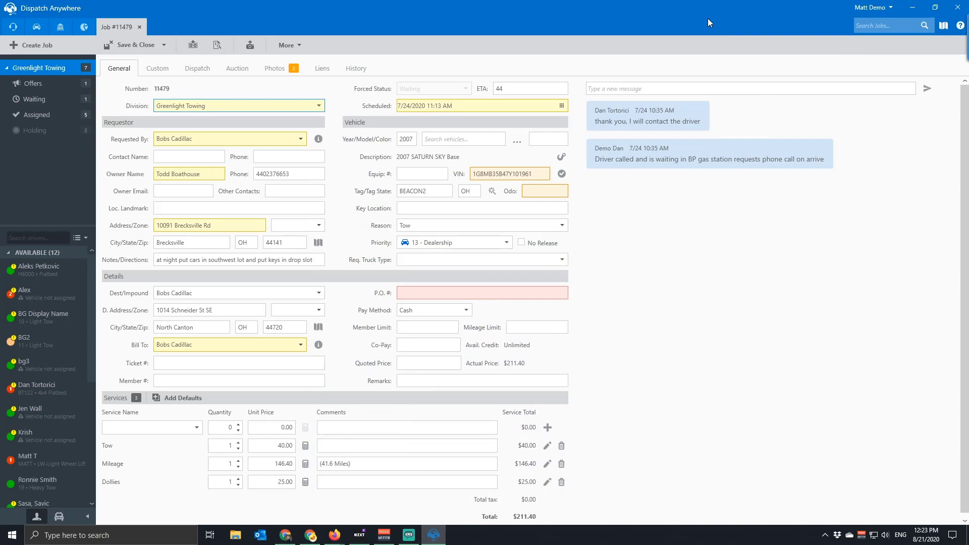